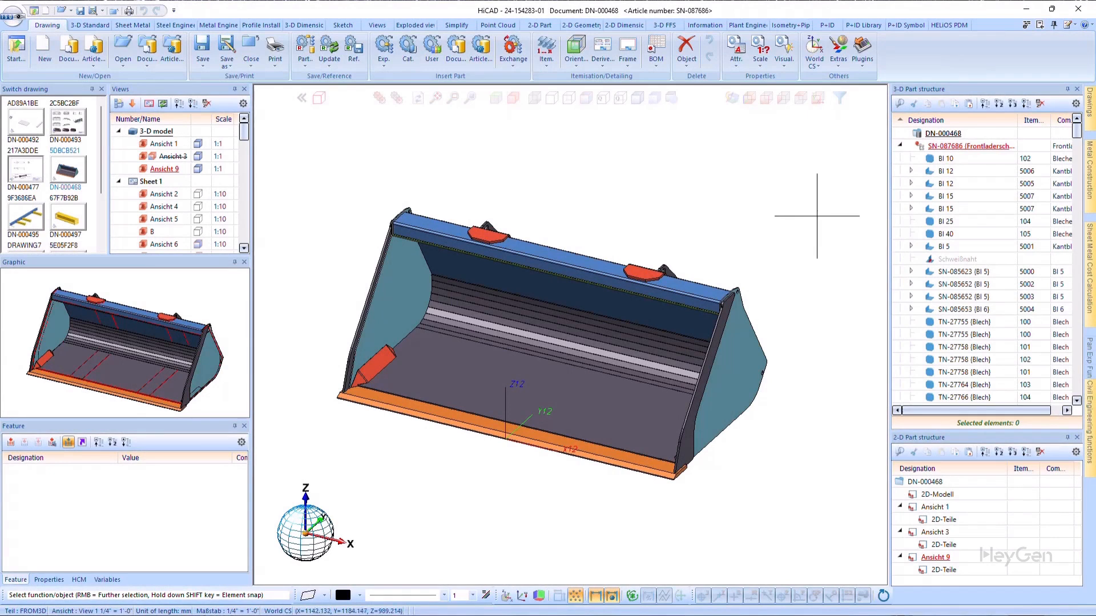
Examine the special colour Markierung 1 in the colour editor and locate WorkstationColors.FRD in the Material folder
left_click(838, 47)
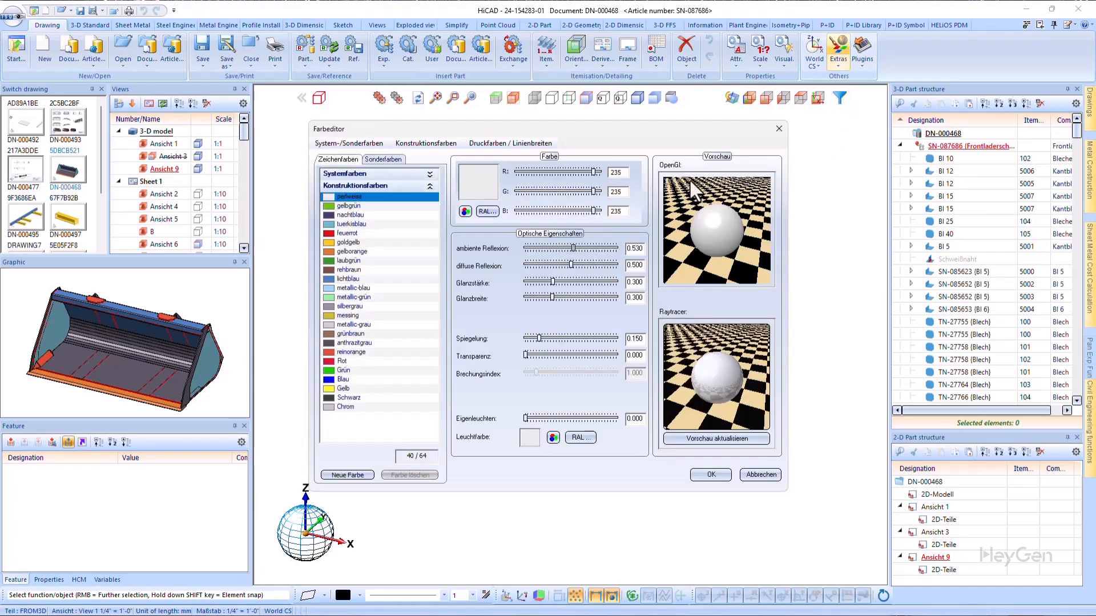
left_click(379, 159)
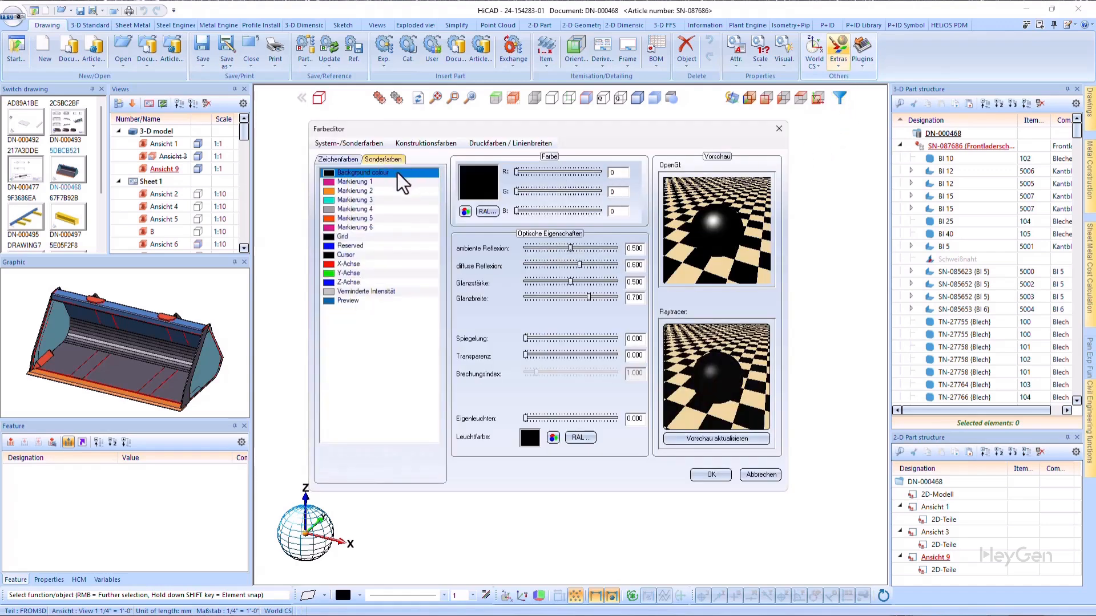
left_click(385, 182)
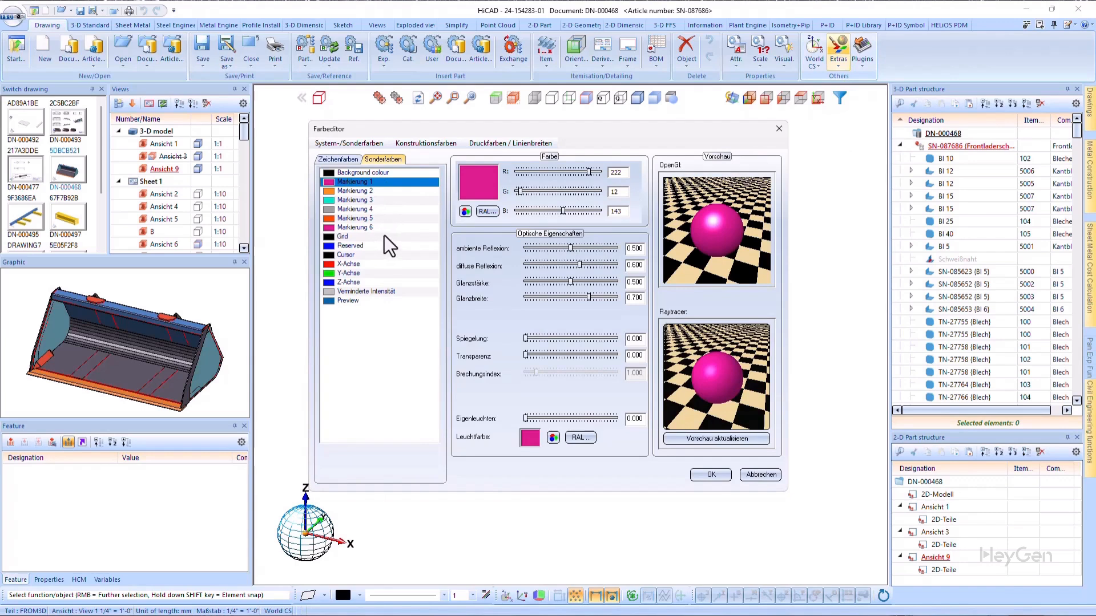
left_click(768, 480)
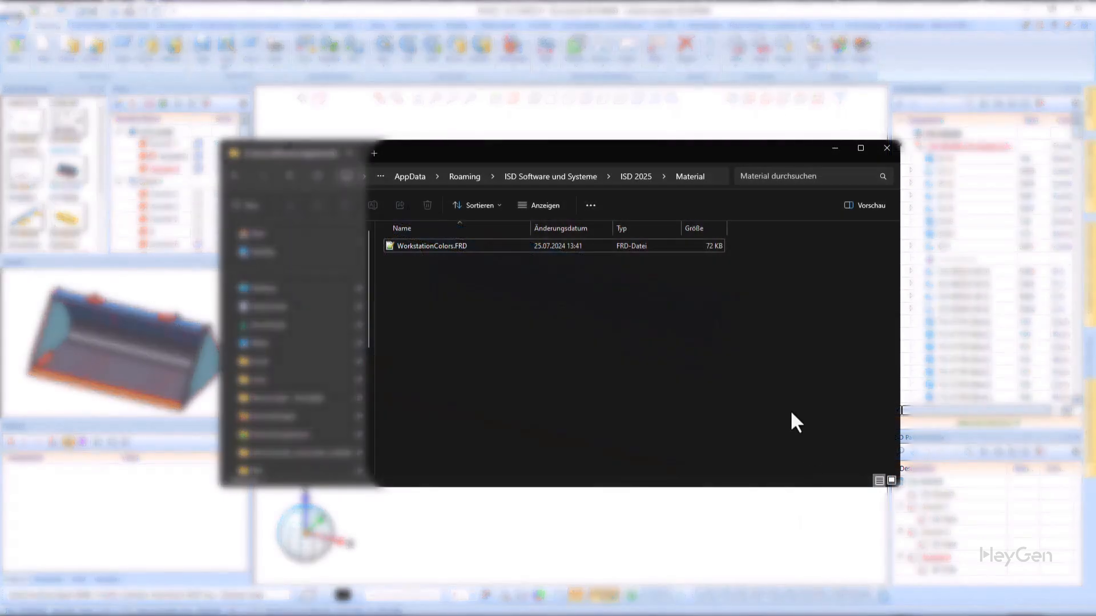
left_click(438, 247)
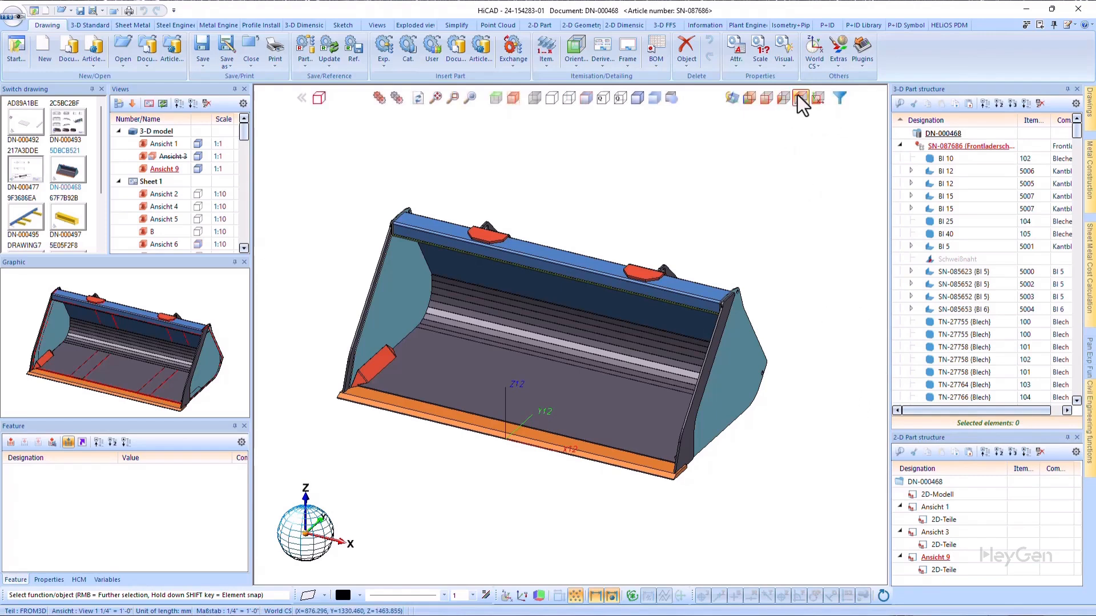
Window-select the parts fully enclosed at the bucket's right end in the front view, and clear the selection
left_click(799, 97)
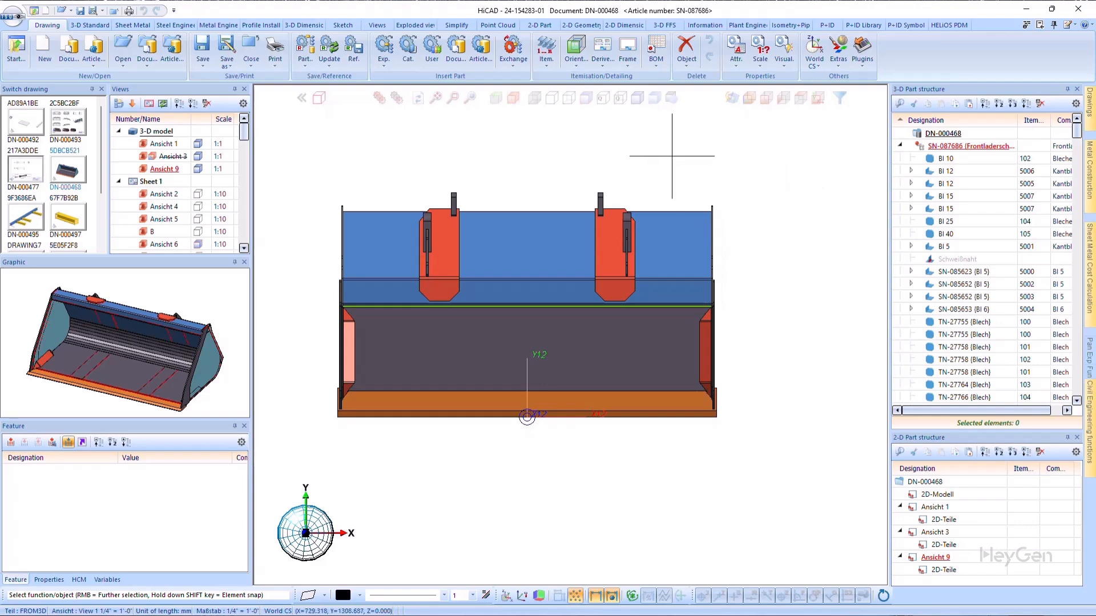
left_click(671, 155)
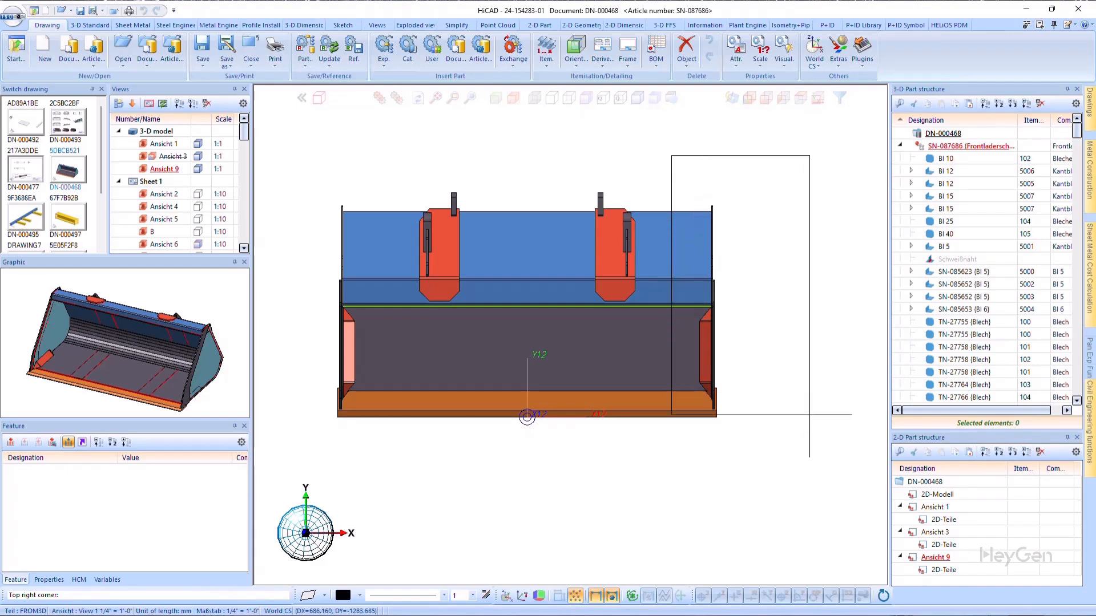
left_click(825, 466)
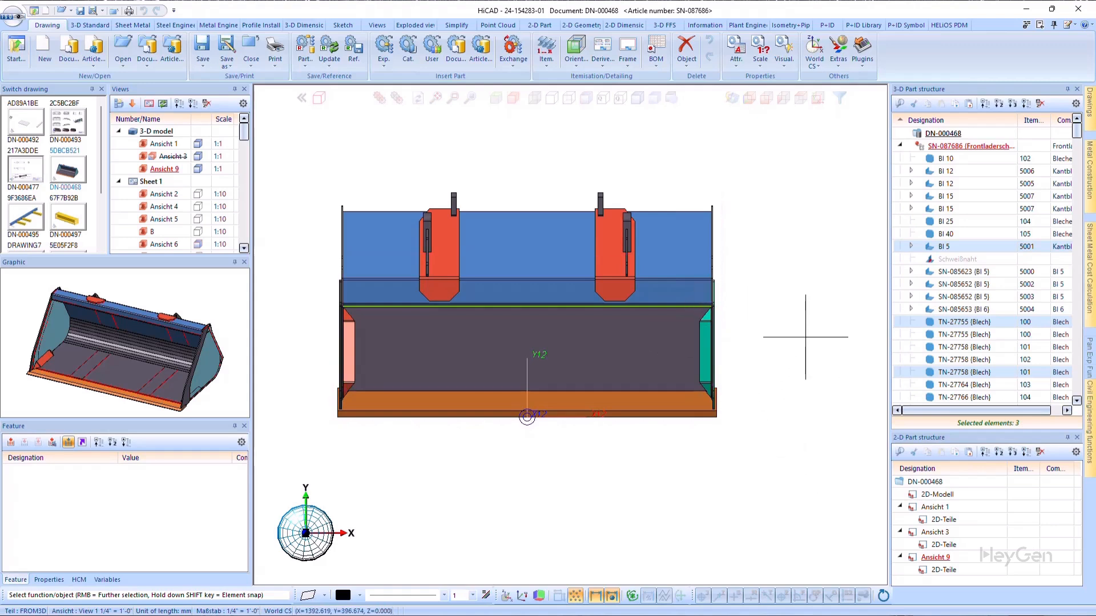
left_click(835, 283)
Select all parts touched by a crossing window over the bucket's right end, and clear the selection
left_click(804, 156)
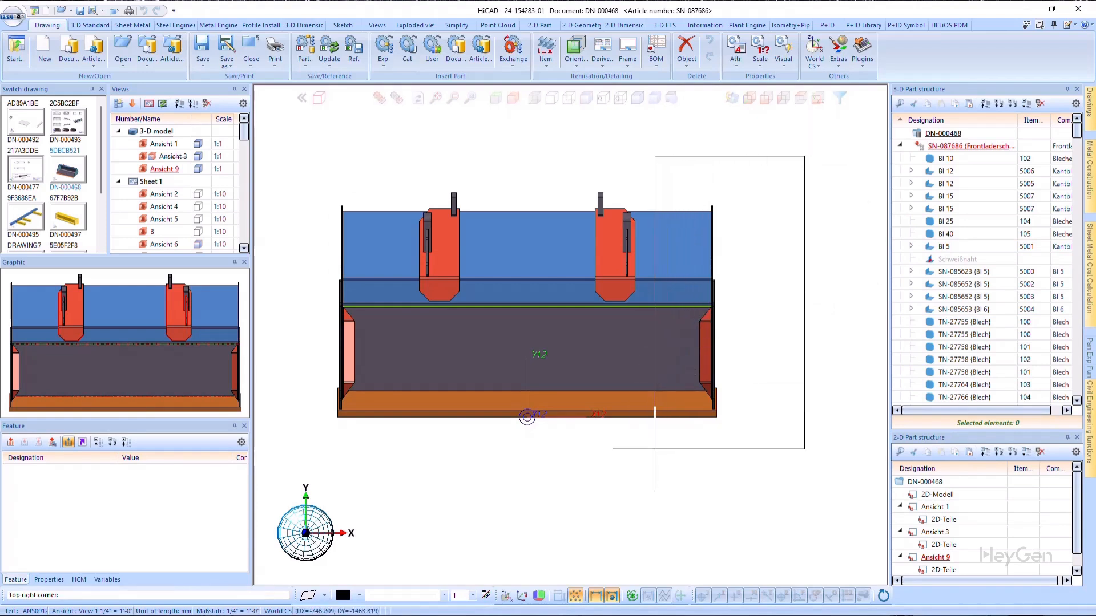
left_click(656, 449)
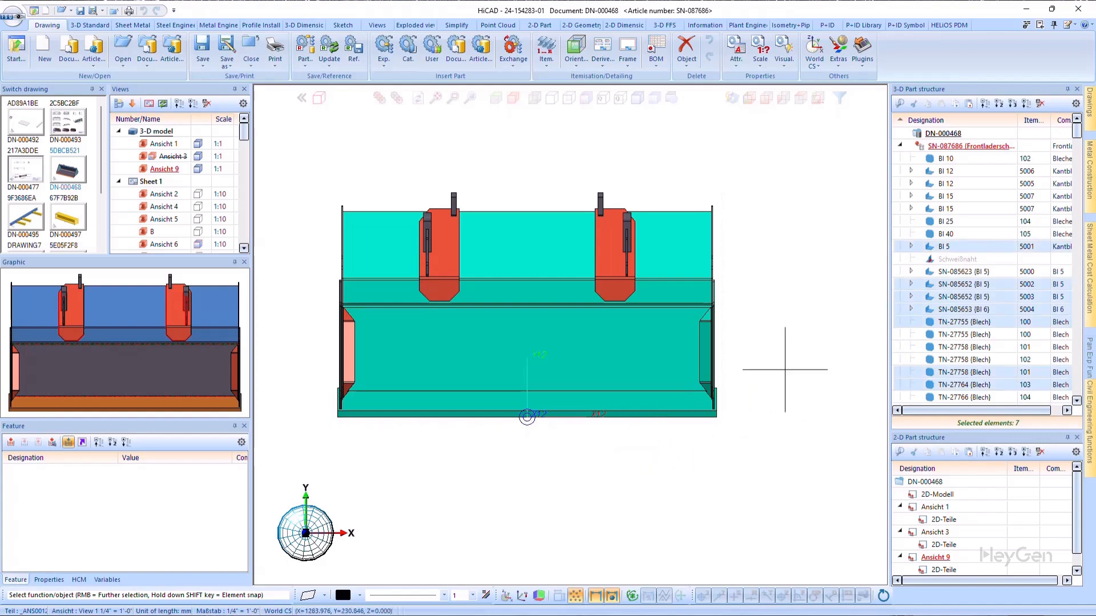
left_click(784, 375)
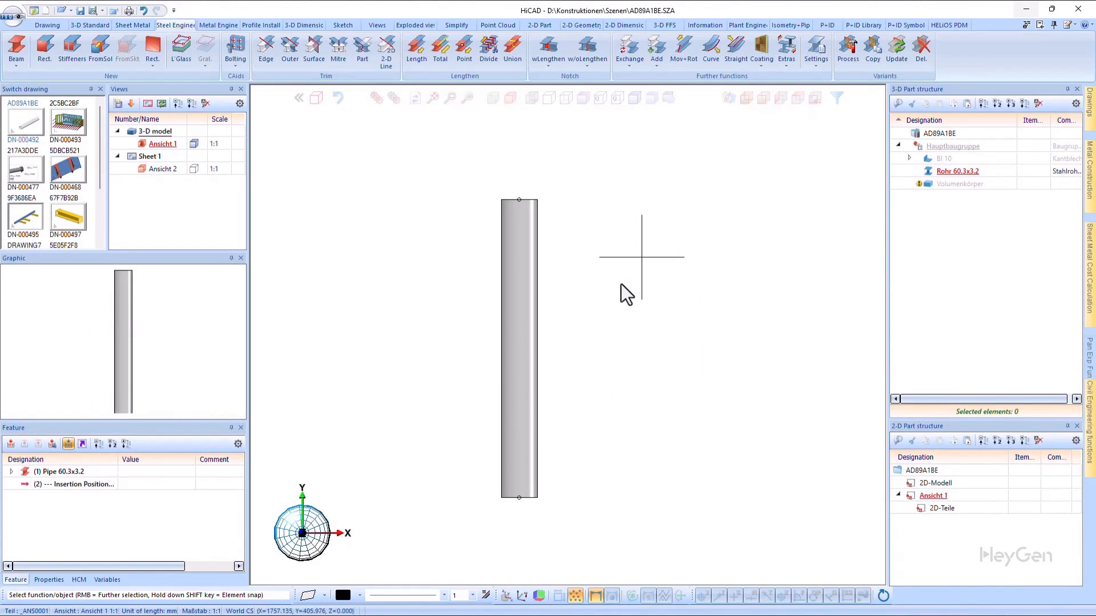
Select the pipe Rohr 60.3x3.2 with a crossing window over its middle, and clear the selection
left_click(641, 257)
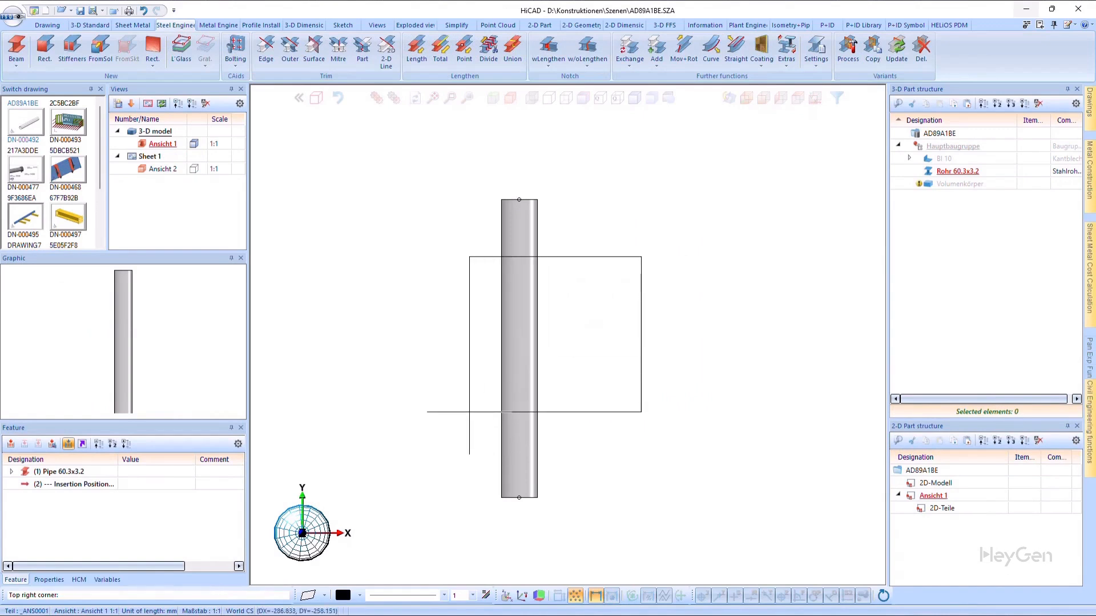
left_click(461, 416)
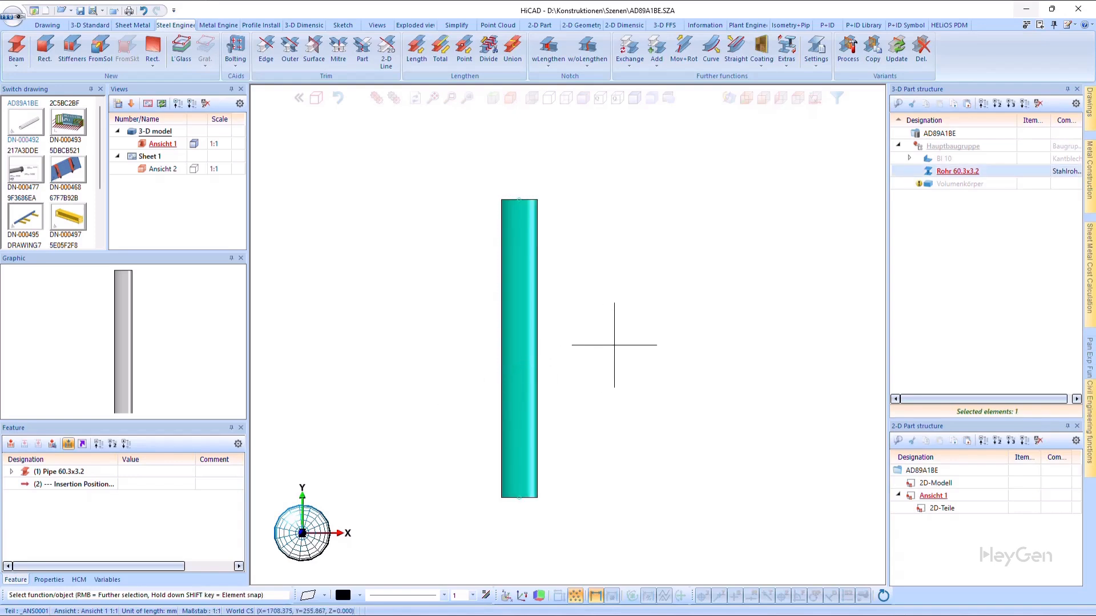
key("Escape")
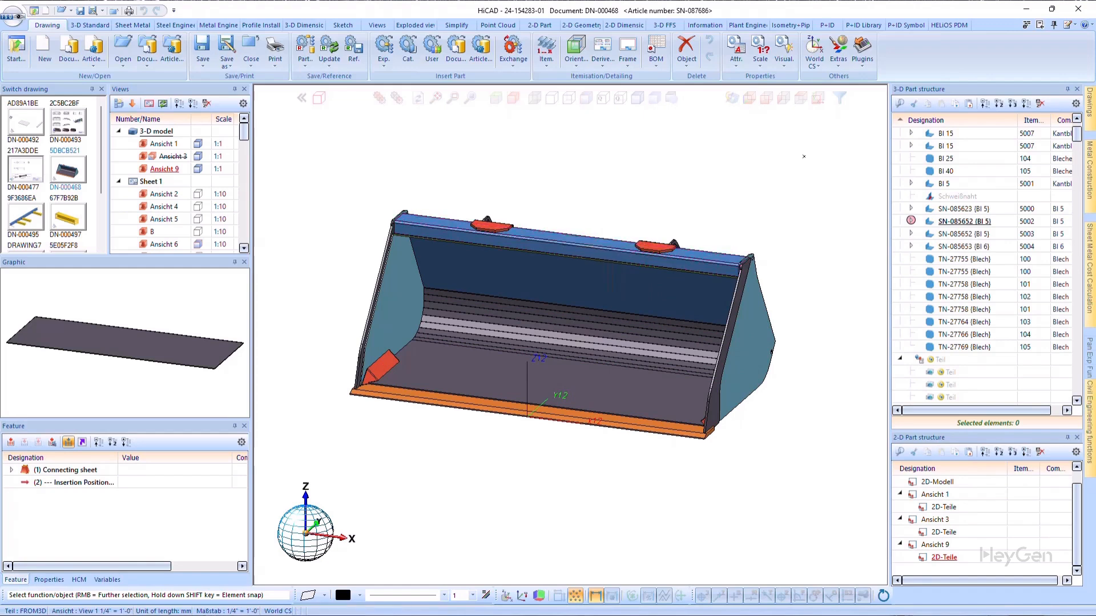
Select the bucket's sheets SN-085652 in the 3-D model, and clear the selection
left_click(605, 245)
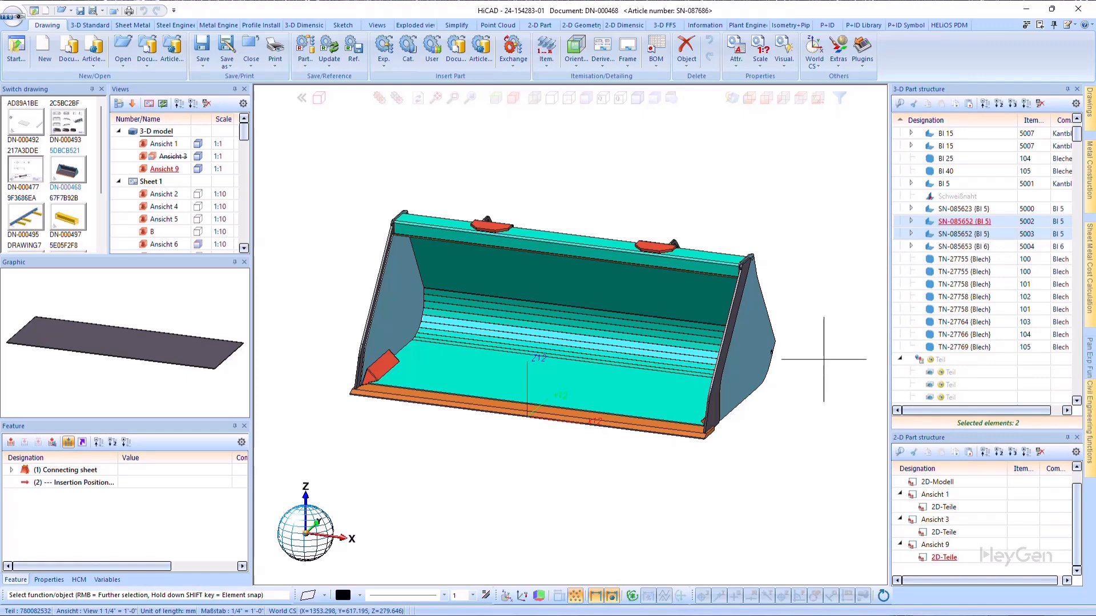
key("Escape")
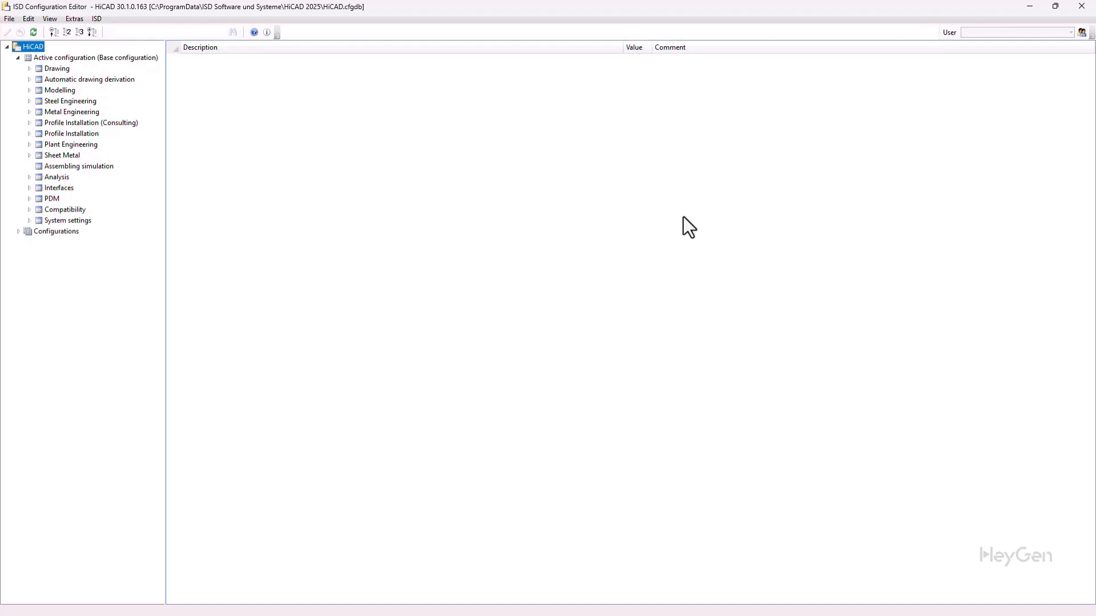
In the ISD Configuration Editor, open the Attributes list of Attribute management in the System settings and look through it
double_click(64, 220)
double_click(80, 231)
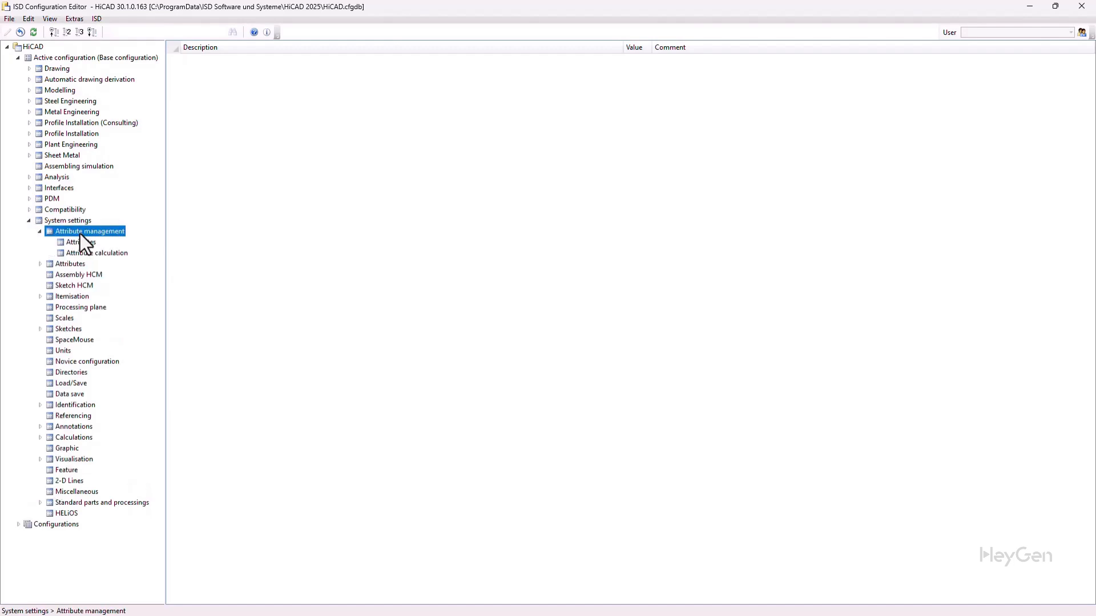
left_click(84, 242)
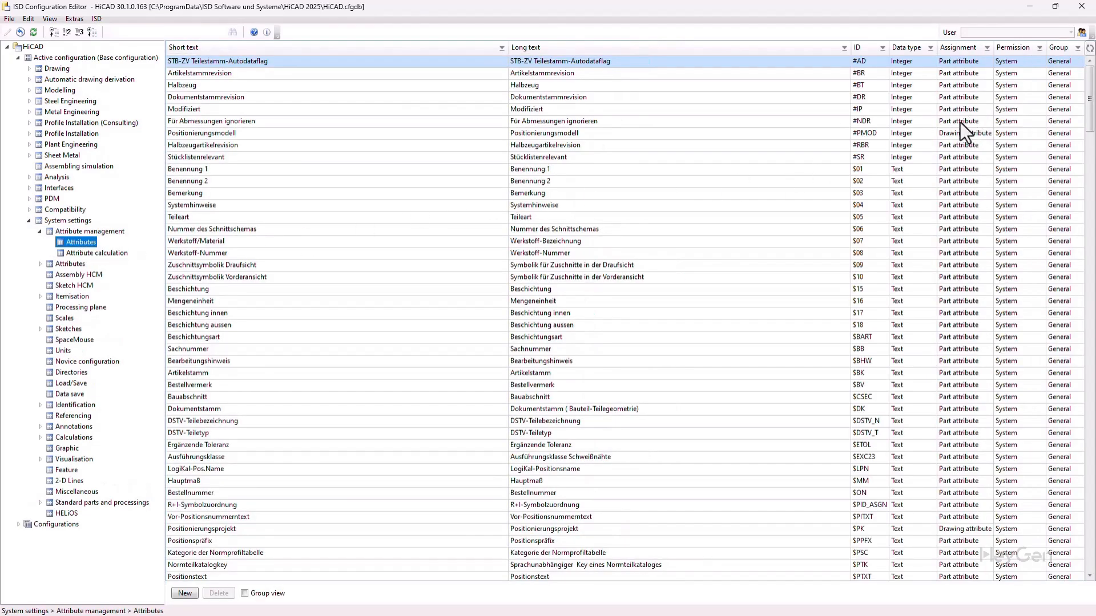
scroll(960, 122, "down", 15)
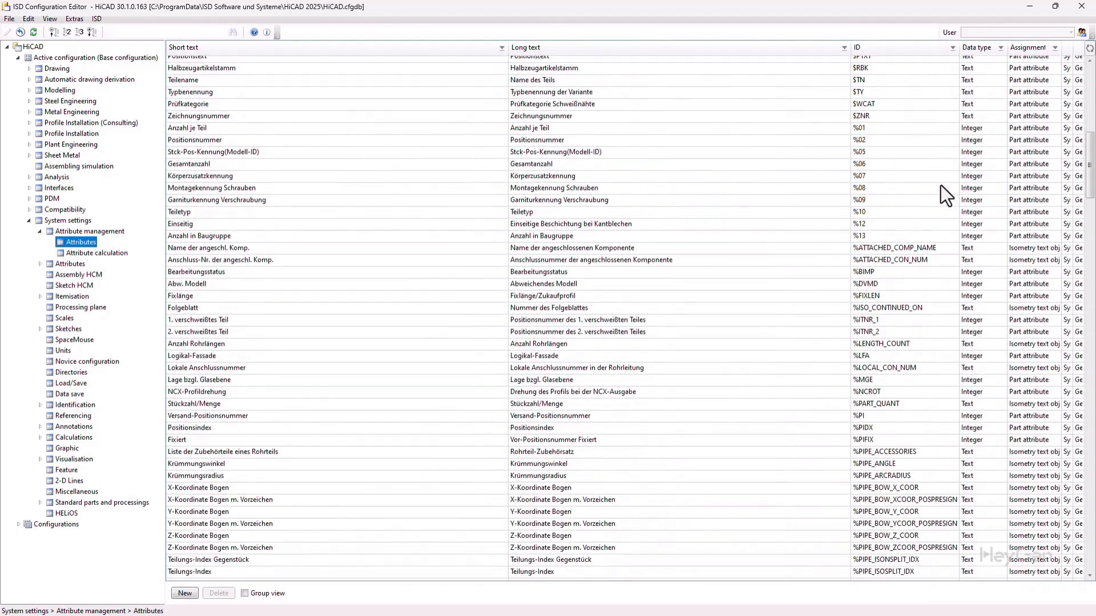
scroll(941, 185, "down", 3)
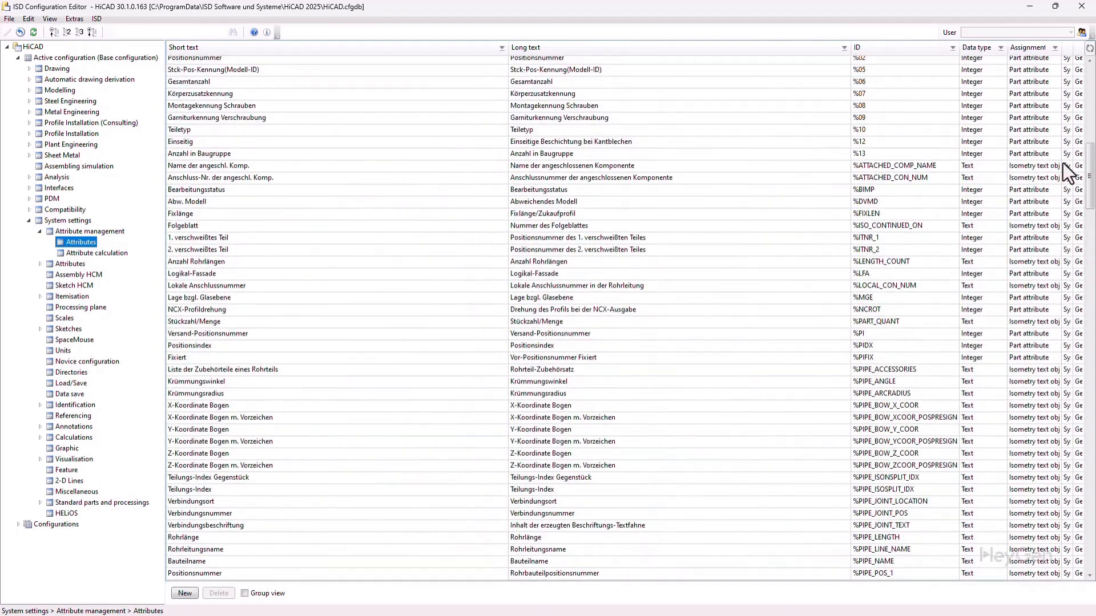
left_click_drag(1090, 174, 717, 35)
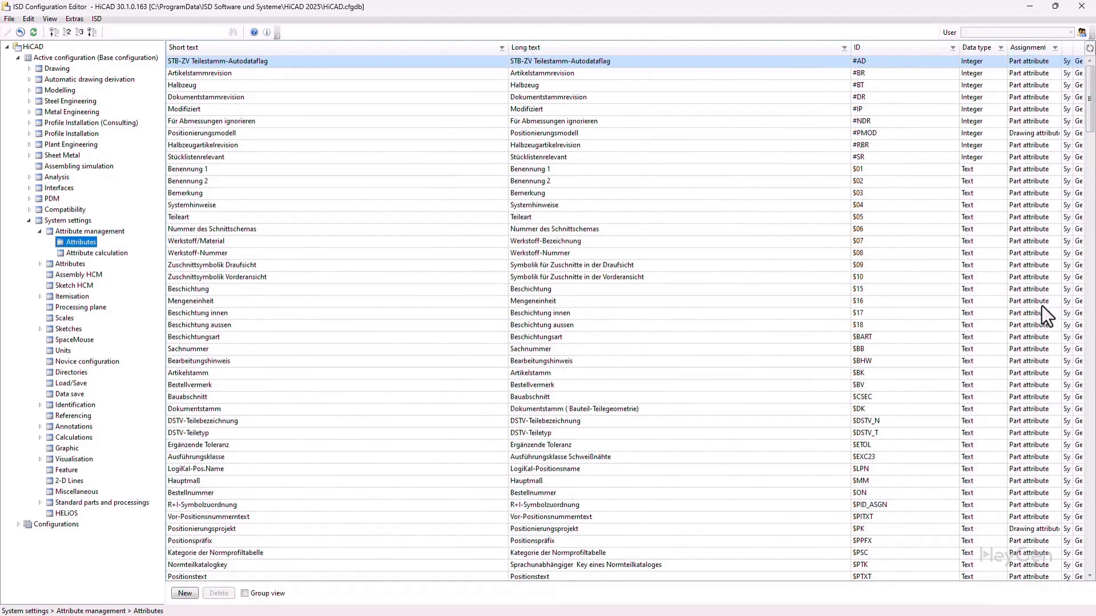
Filter the attributes by short texts that start with "A"
left_click(502, 49)
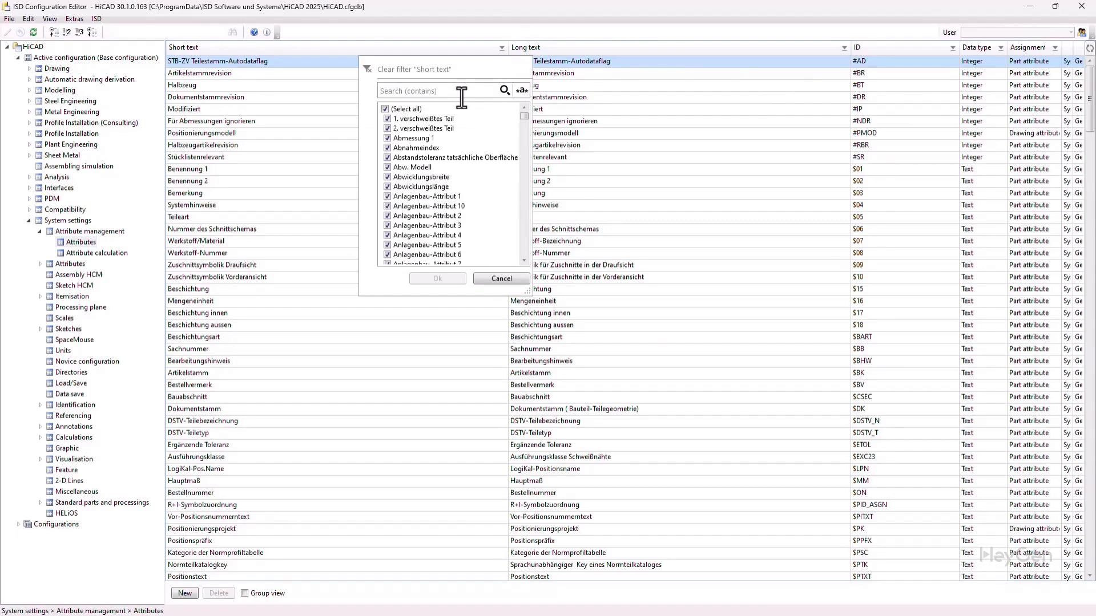
type("A")
mouse_move(525, 122)
left_mouse_down()
mouse_move(527, 167)
mouse_move(543, 113)
left_mouse_up()
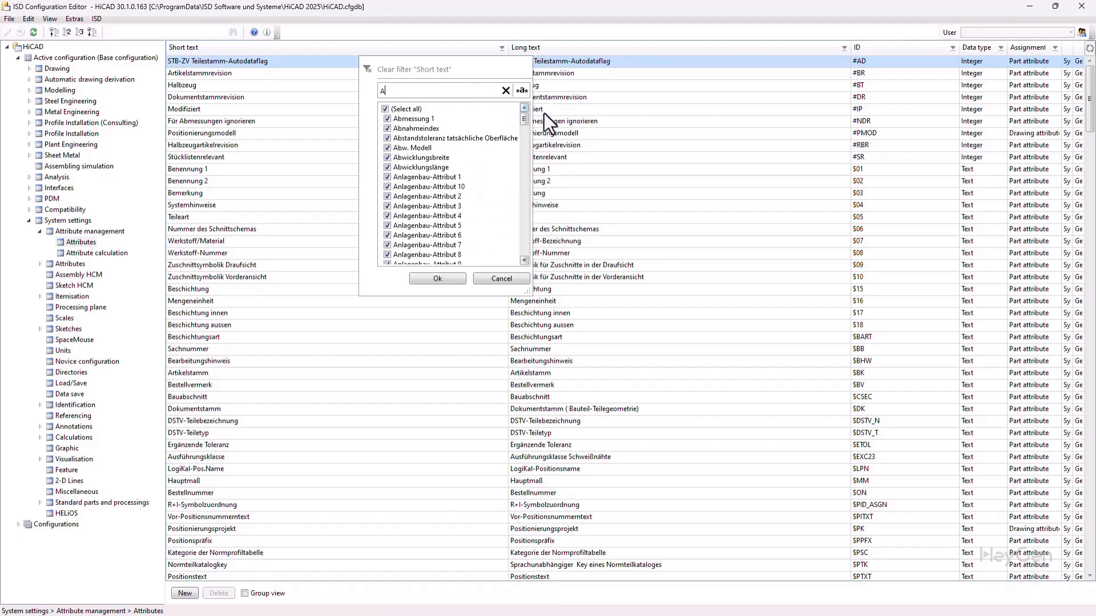
left_click(521, 91)
mouse_move(525, 121)
left_mouse_down()
mouse_move(522, 224)
mouse_move(521, 140)
left_mouse_up()
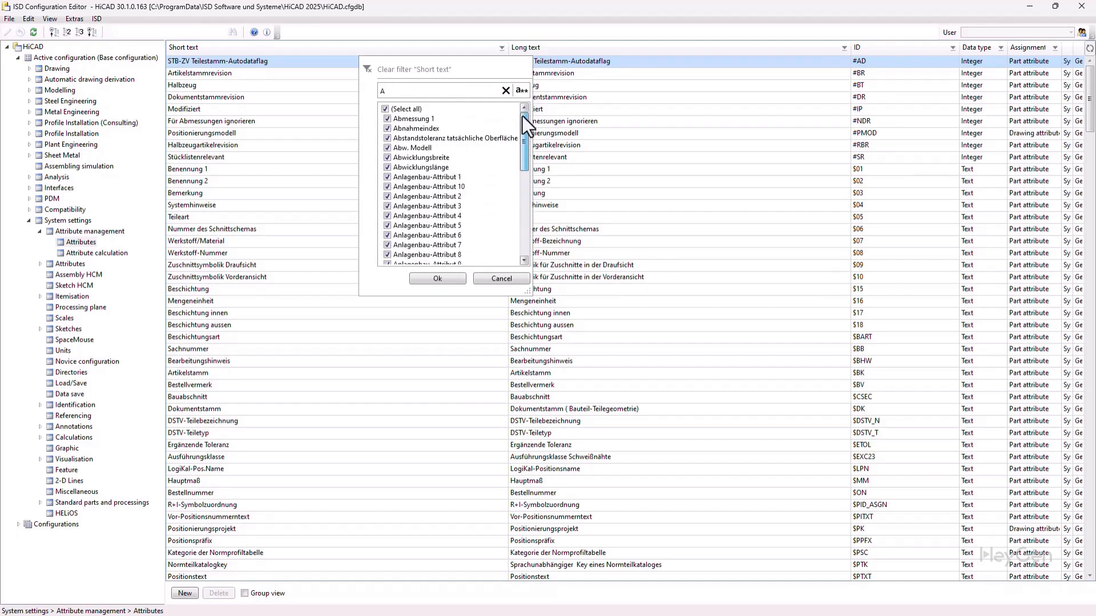
left_click(452, 281)
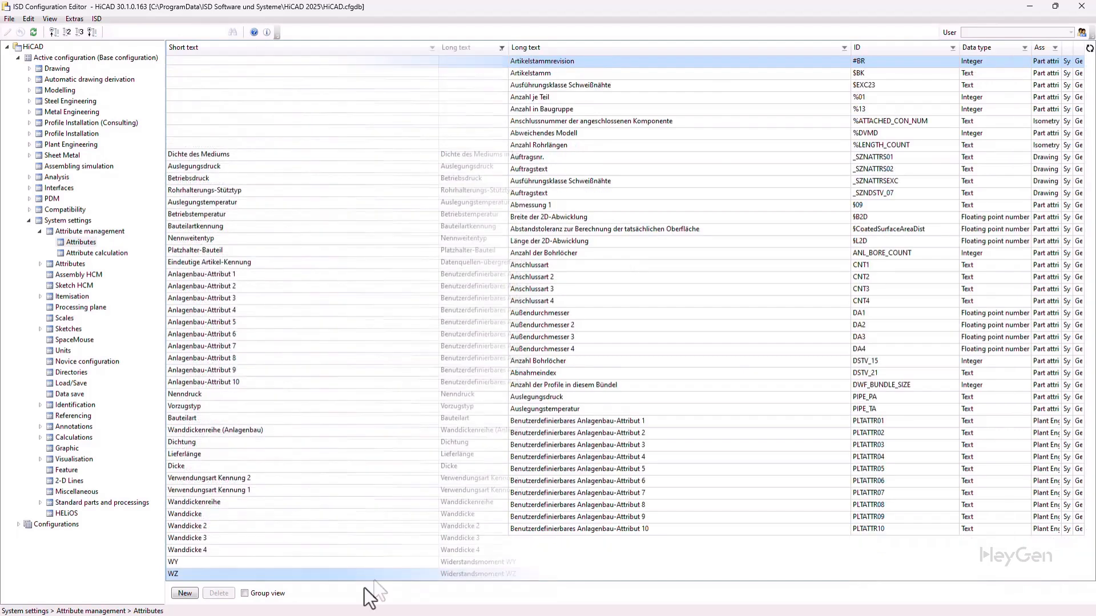
Add a new attribute to the attribute list
right_click(318, 519)
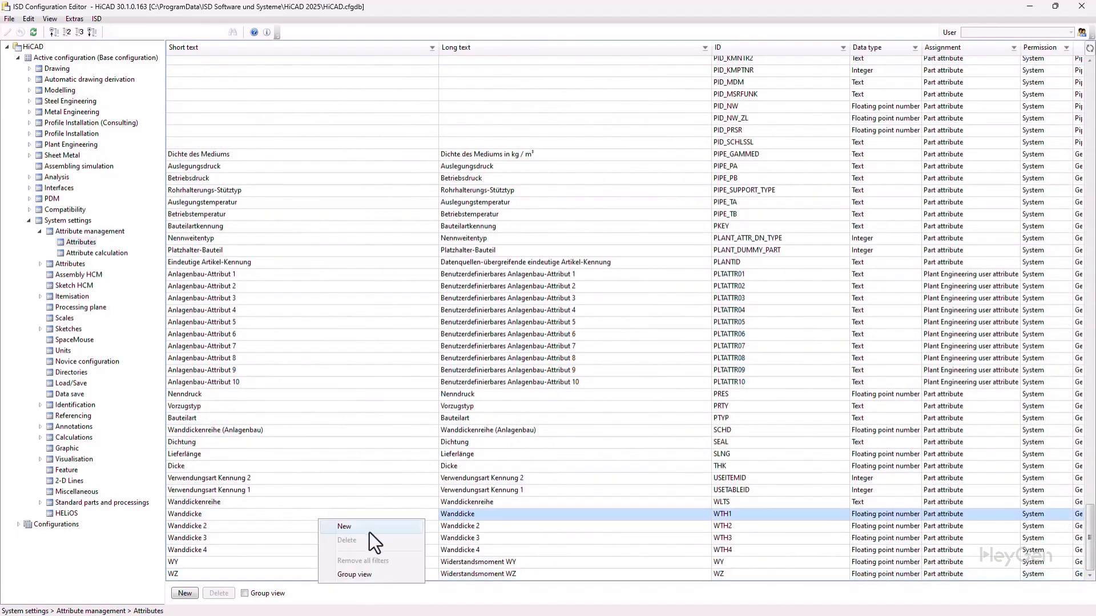
left_click(411, 603)
left_click(181, 595)
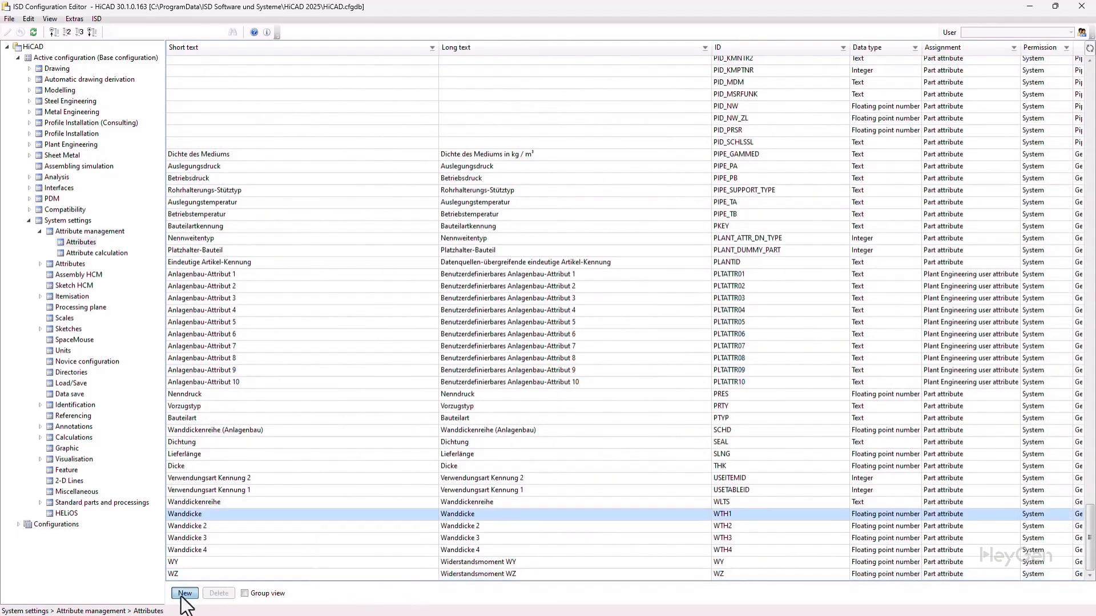
Make the new attribute's short text multilingual, with "Neues Attribut" for German and "New Attribute" for English
left_click(199, 574)
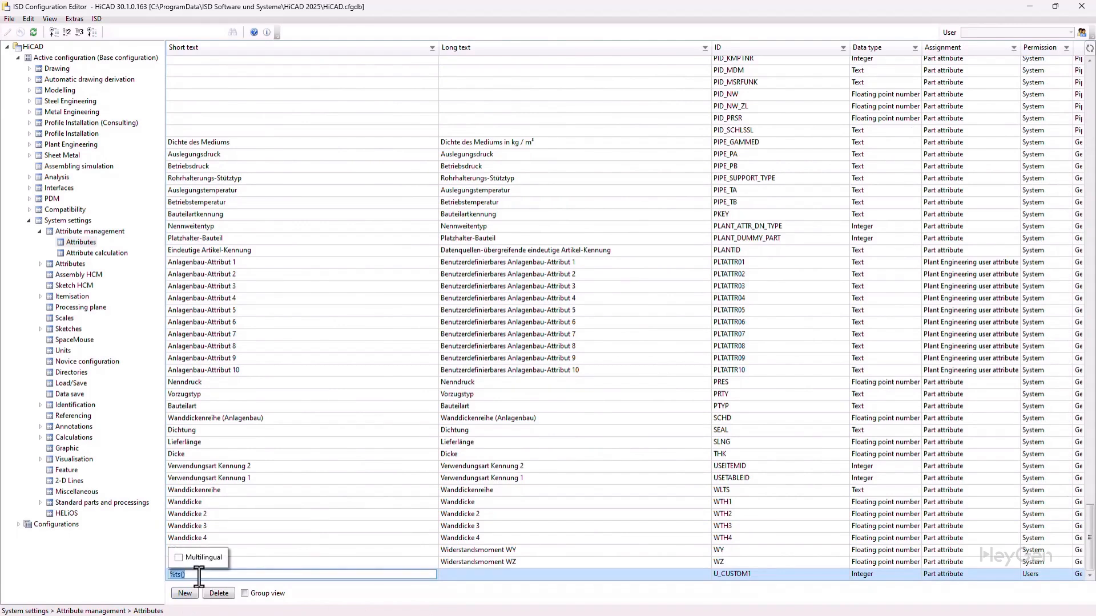
left_click(179, 558)
left_click(251, 505)
type("Neues Attribut")
key("ctrl+a")
key("ctrl+c")
left_click(241, 515)
key("ctrl+v")
type("e")
double_click(221, 515)
type("New")
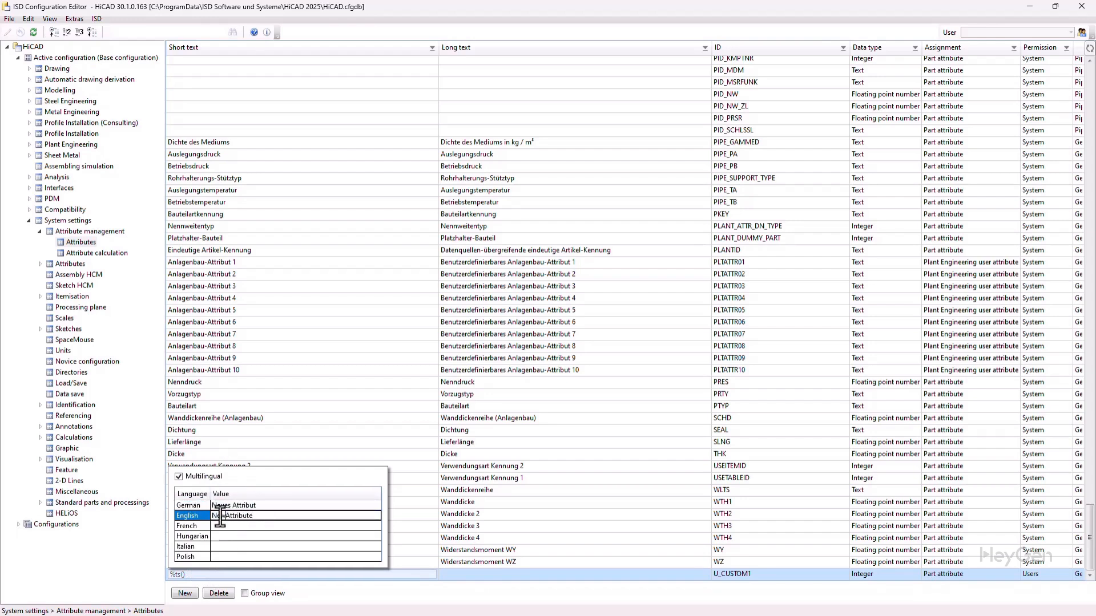
key("Return")
Enter "New Attribute" as the English version of the new attribute's long text
left_click(449, 574)
left_click(506, 503)
left_click(508, 517)
key("ctrl+v")
type("e")
double_click(493, 516)
type("New")
key("Return")
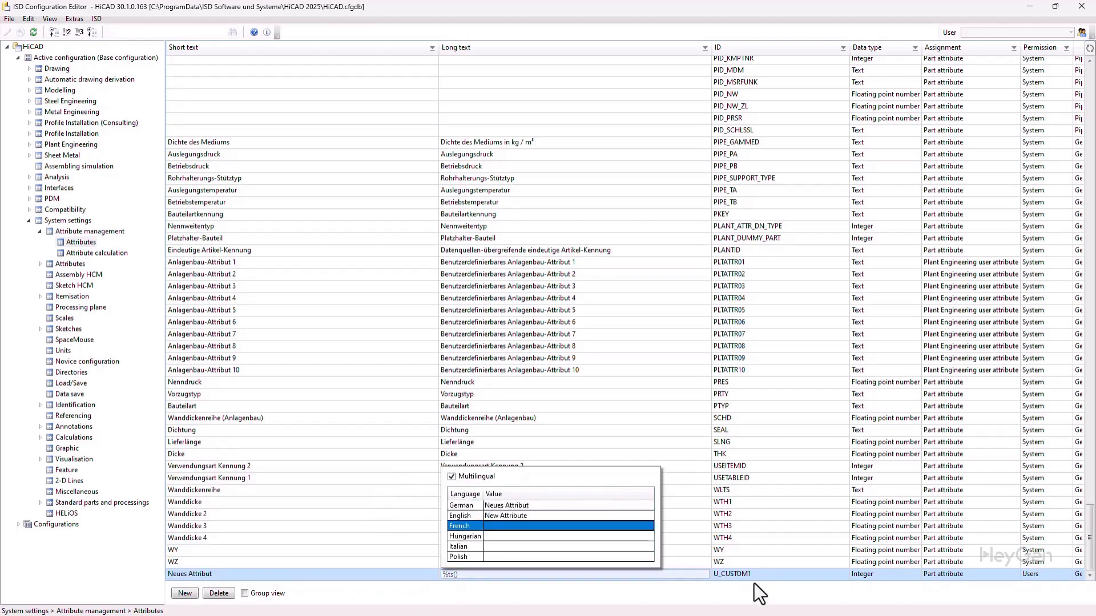
Set the new attribute's ID to U_NewAttribute1 and its data type to Text
left_click(766, 575)
left_click(766, 575)
type("U_NewAttribute1")
key("Return")
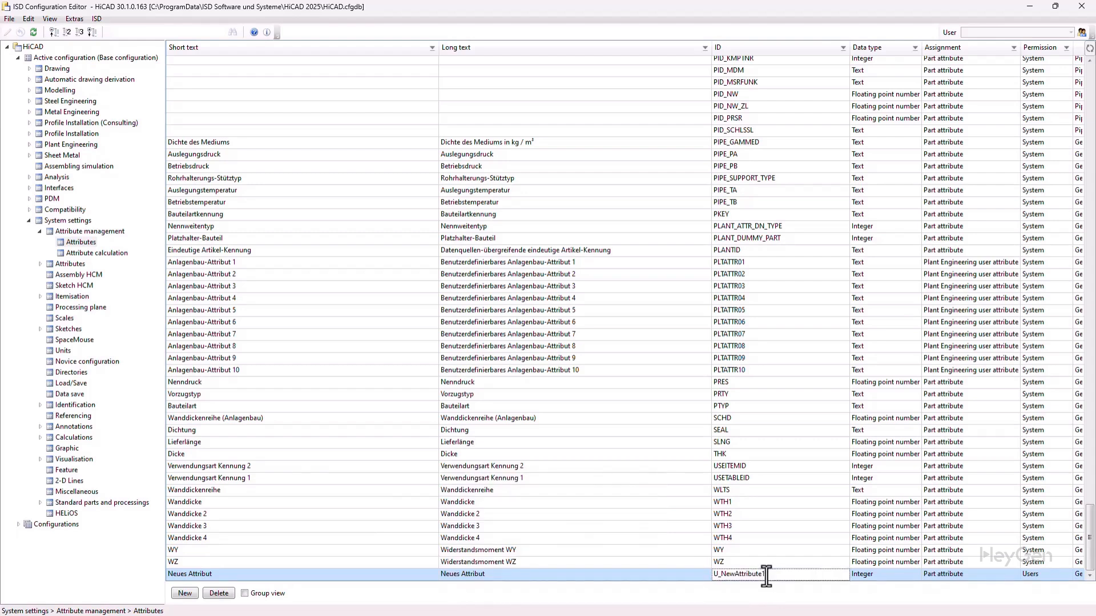
left_click(874, 574)
left_click(903, 575)
left_click(890, 558)
Assign the new attribute as a Drawing attribute and open the Attribute calculation settings
left_click(979, 574)
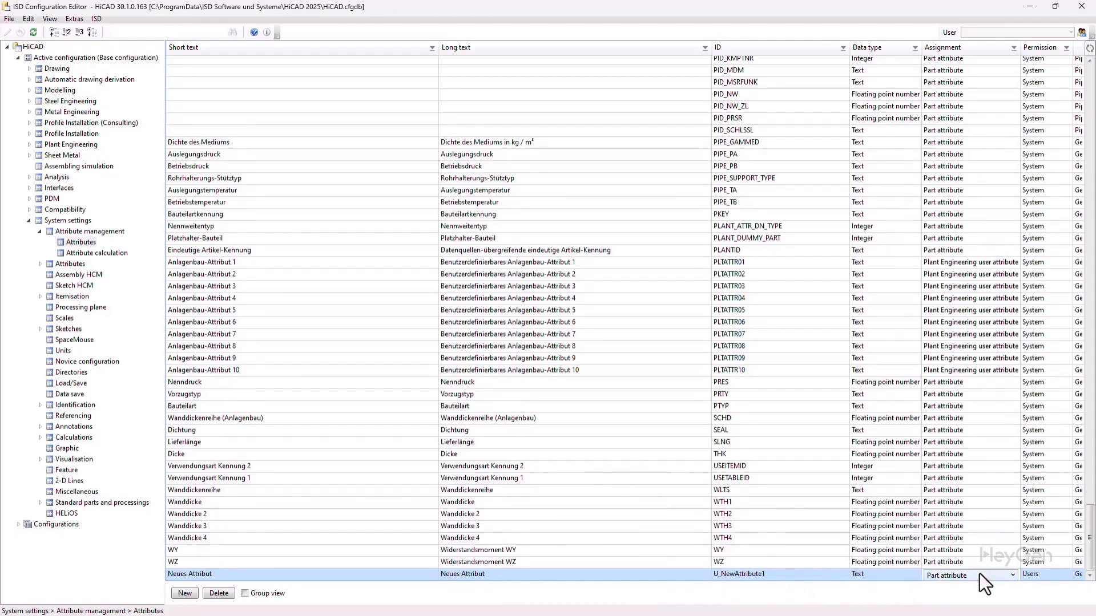
left_click(980, 574)
left_click(992, 561)
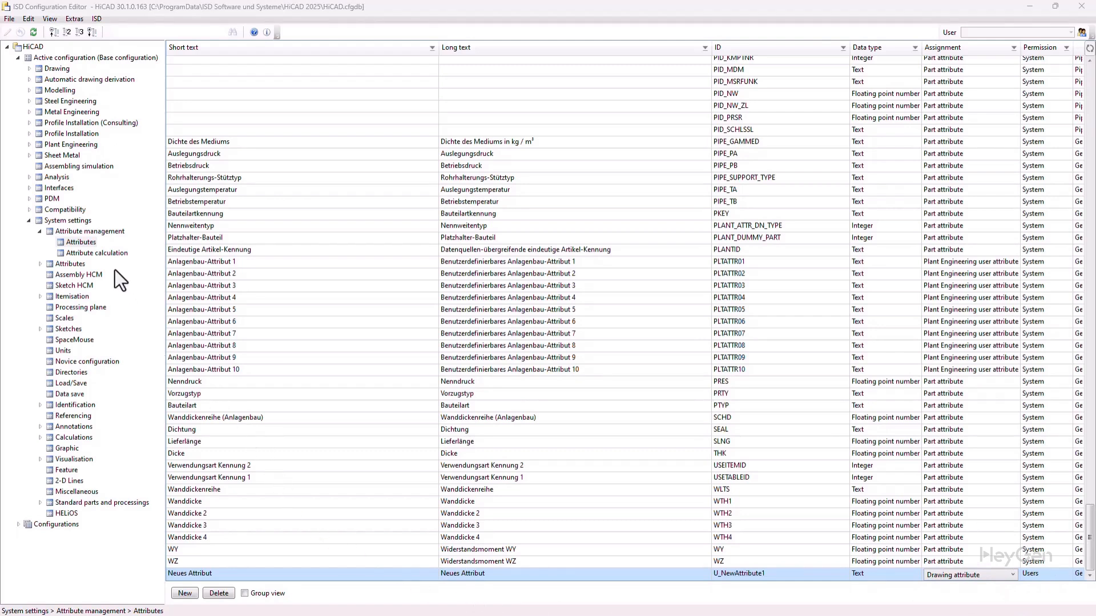
left_click(105, 255)
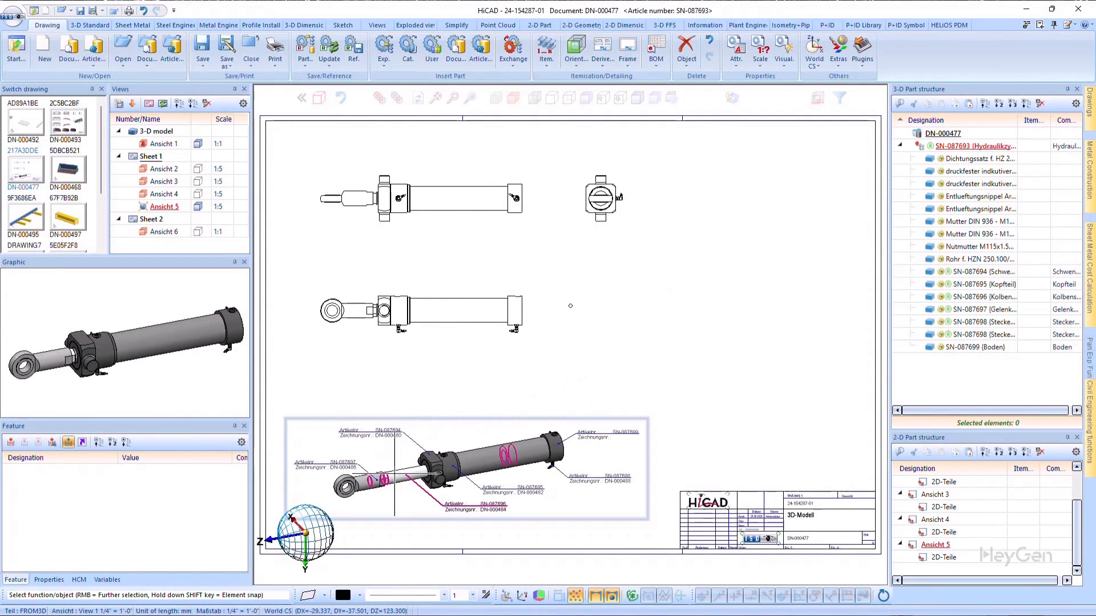
Assign the quenched and tempered steel C45 to the piston rod in the shaded view, using the material search
right_click(397, 479)
mouse_move(460, 462)
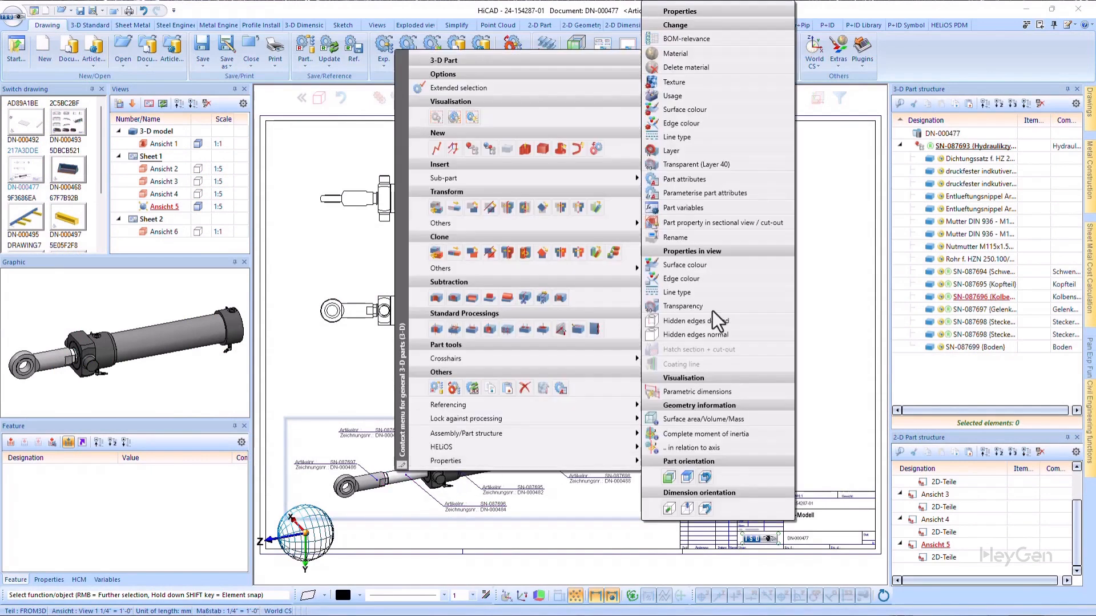
left_click(662, 54)
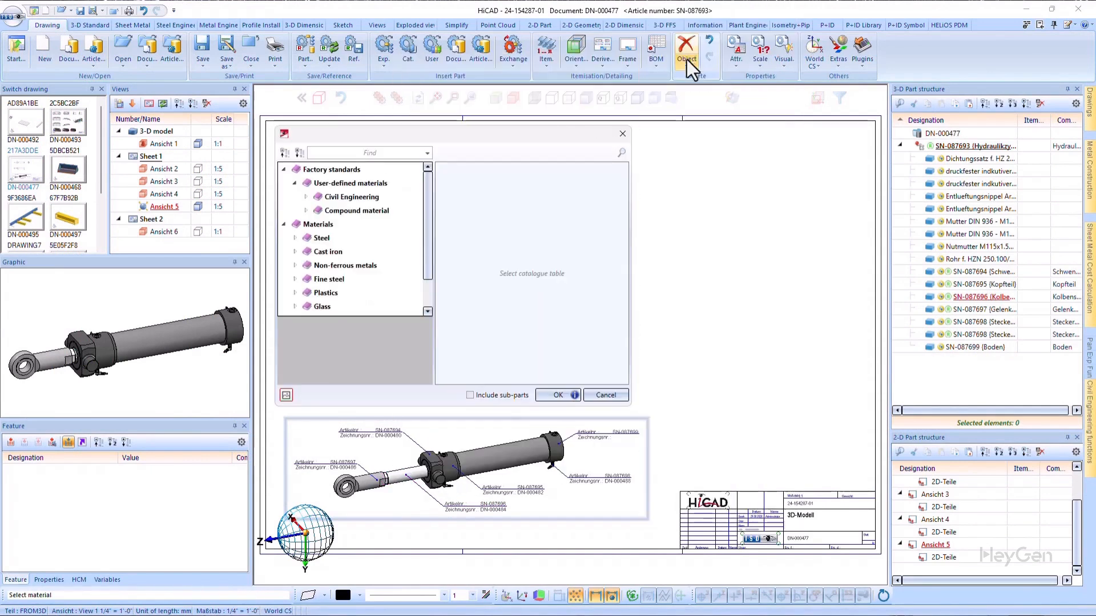
left_click(621, 153)
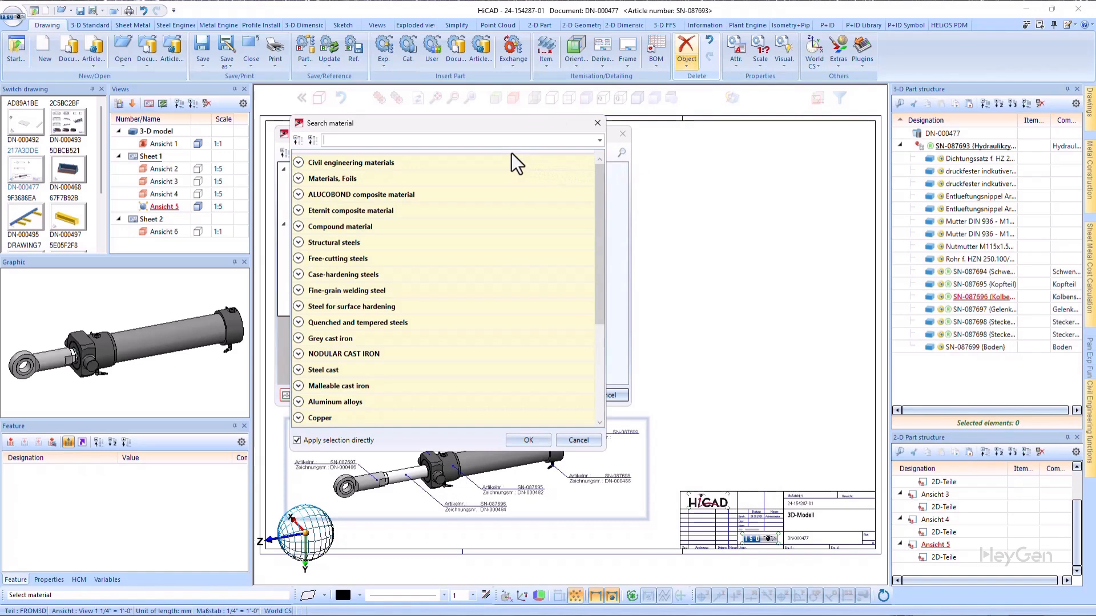
type("C45")
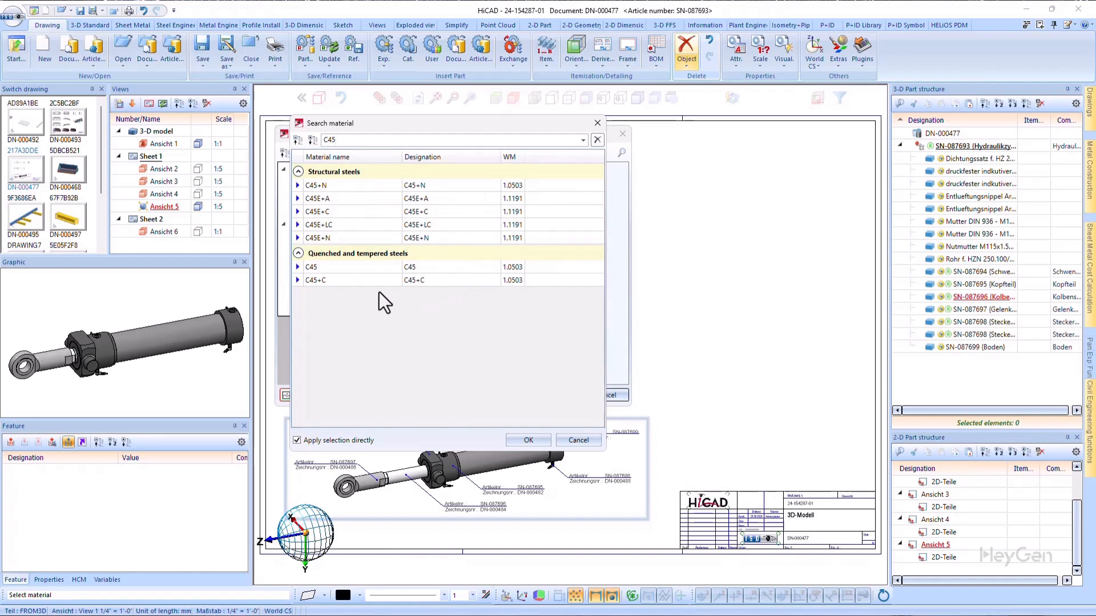
left_click(375, 267)
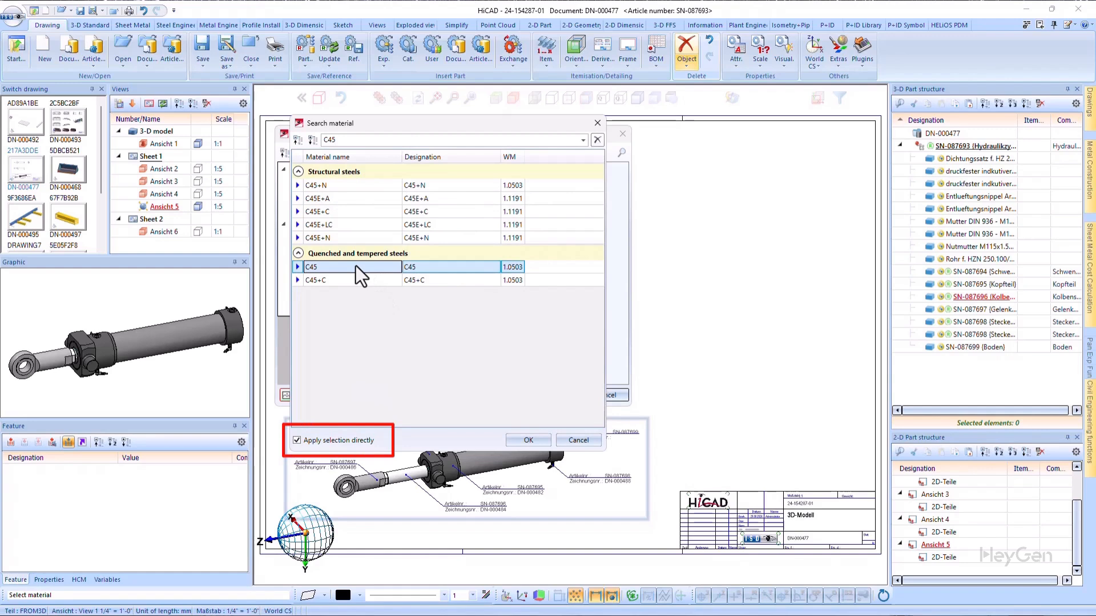
double_click(355, 265)
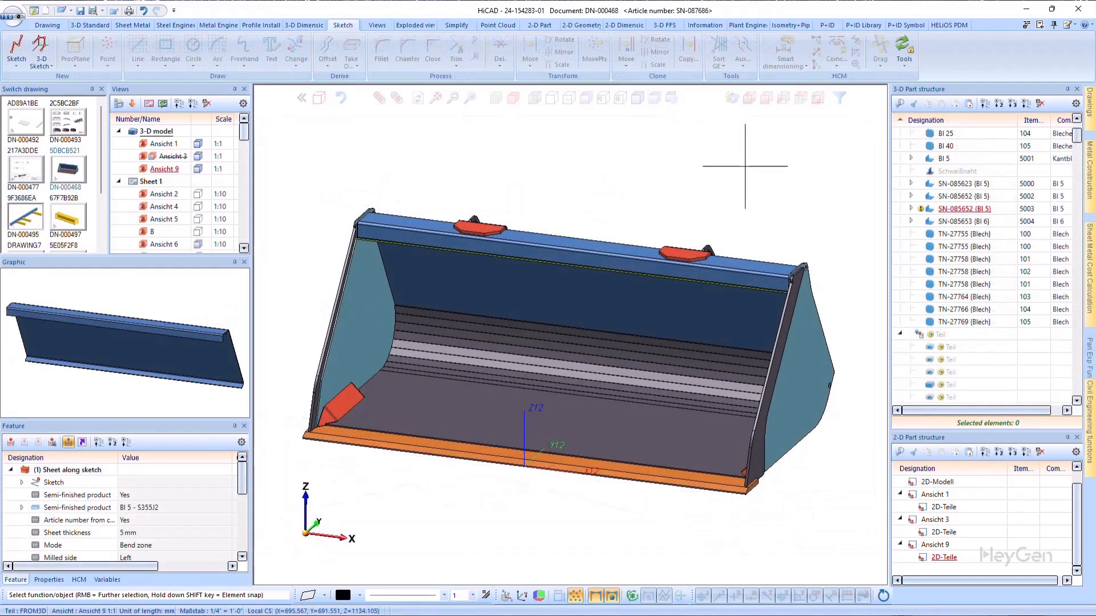
Open the sketch of the Sheet along sketch feature for editing, start cancelling it, and decline to discard the changes
left_click(62, 483)
double_click(63, 483)
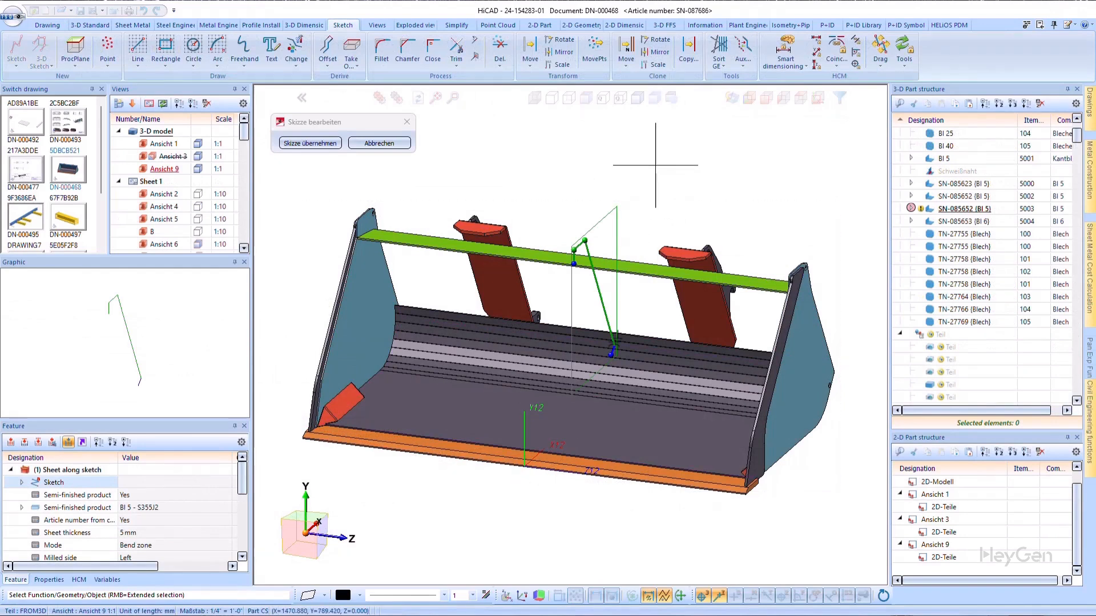
key("Escape")
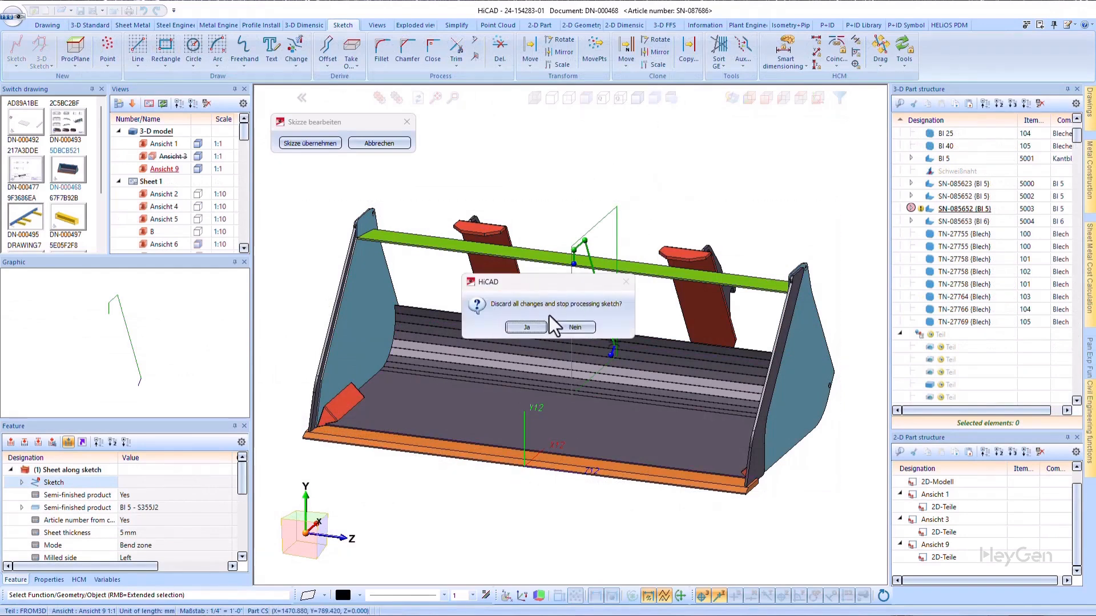
left_click(577, 330)
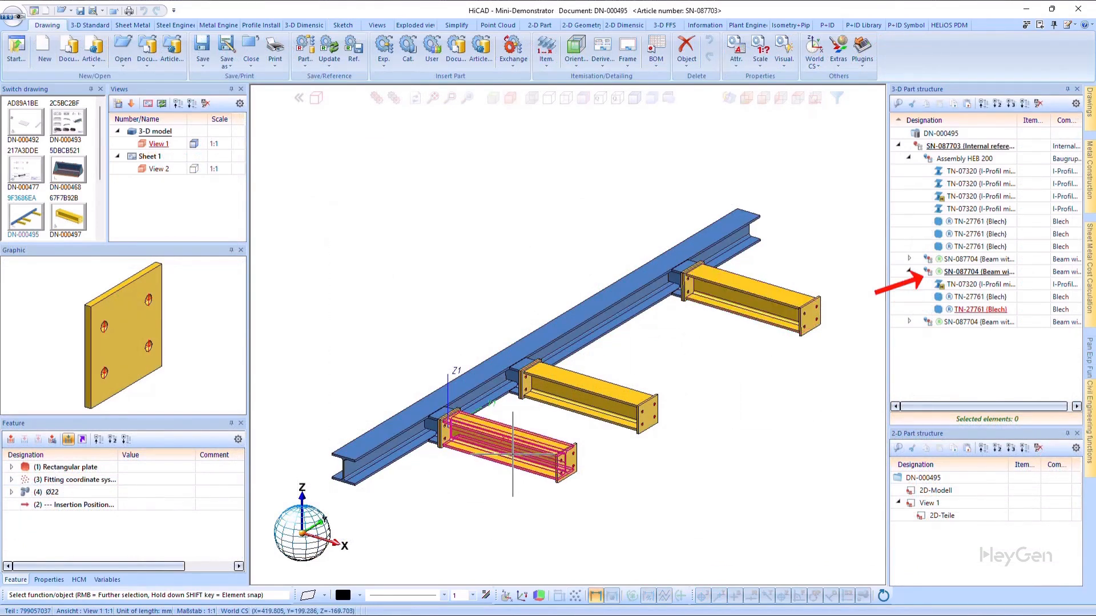
Activate the frontmost yellow beam assembly SN-087704 instead of its end plate
left_click(503, 467)
right_click(502, 467)
left_click(448, 513)
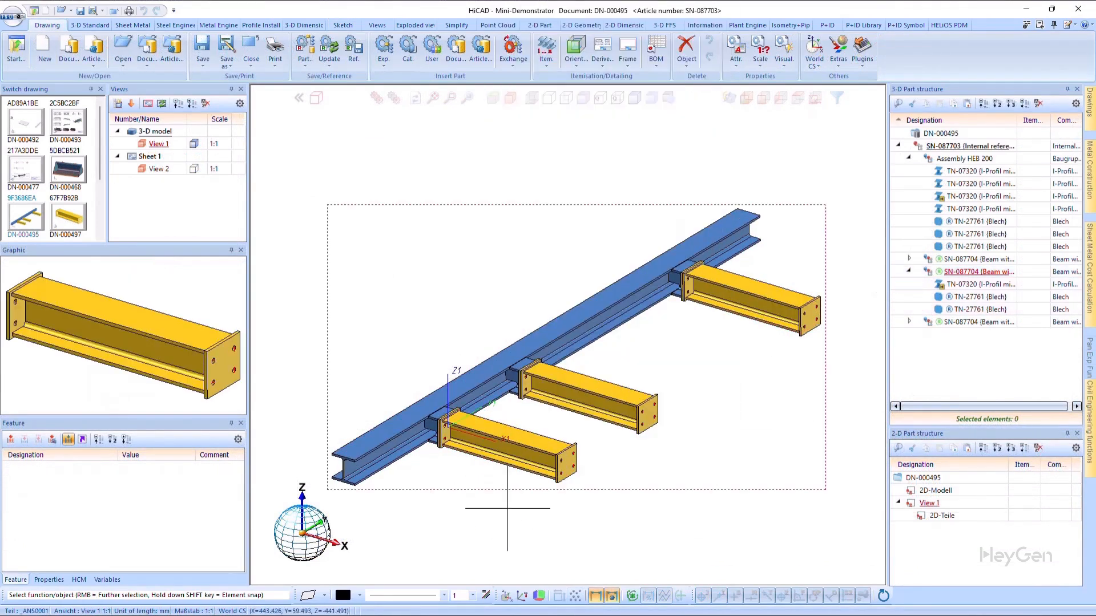
Switch to drawing DN-000497, set the end plate's bores to Ø24, and save the drawing
left_click(68, 217)
double_click(56, 492)
type("18")
key("Return")
left_click(202, 49)
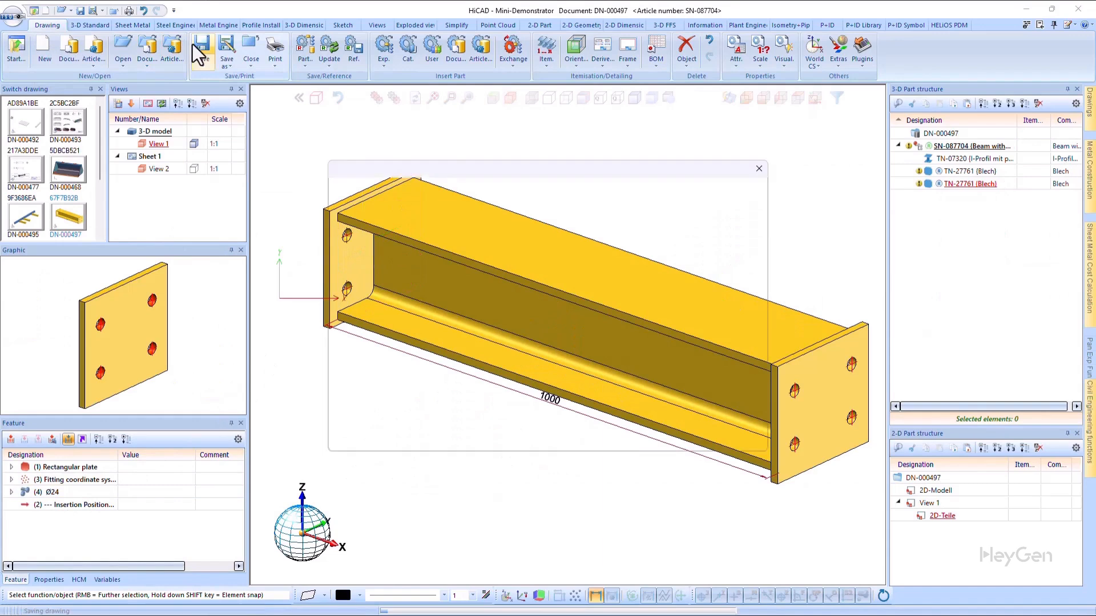
left_click(661, 442)
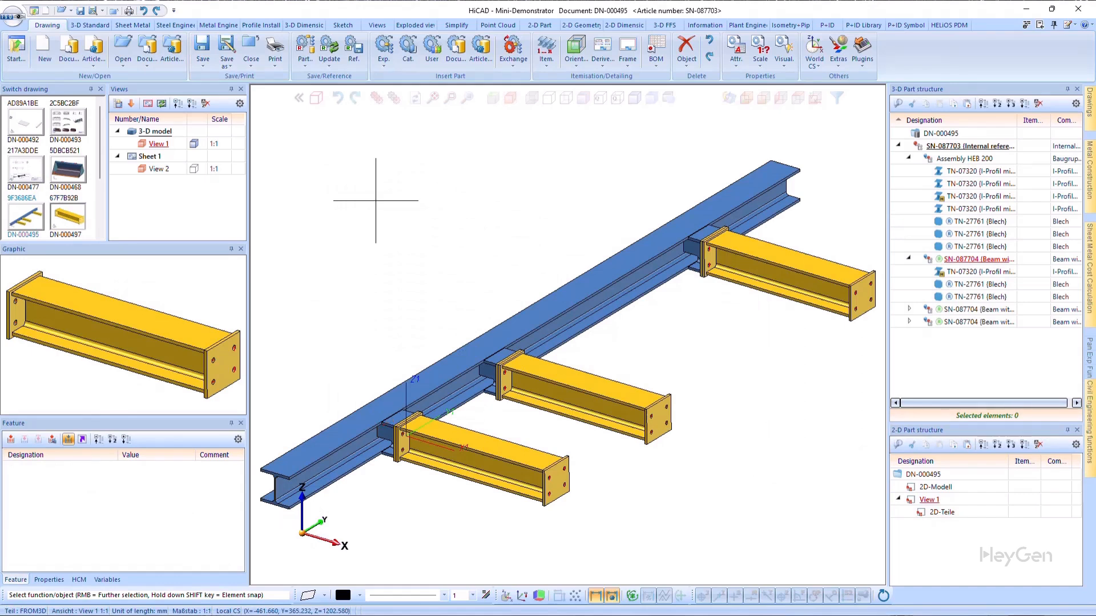
Update the referenced beam from file in DN-000495, adopting the latest status for all identical and further inconsistent parts
left_click(329, 64)
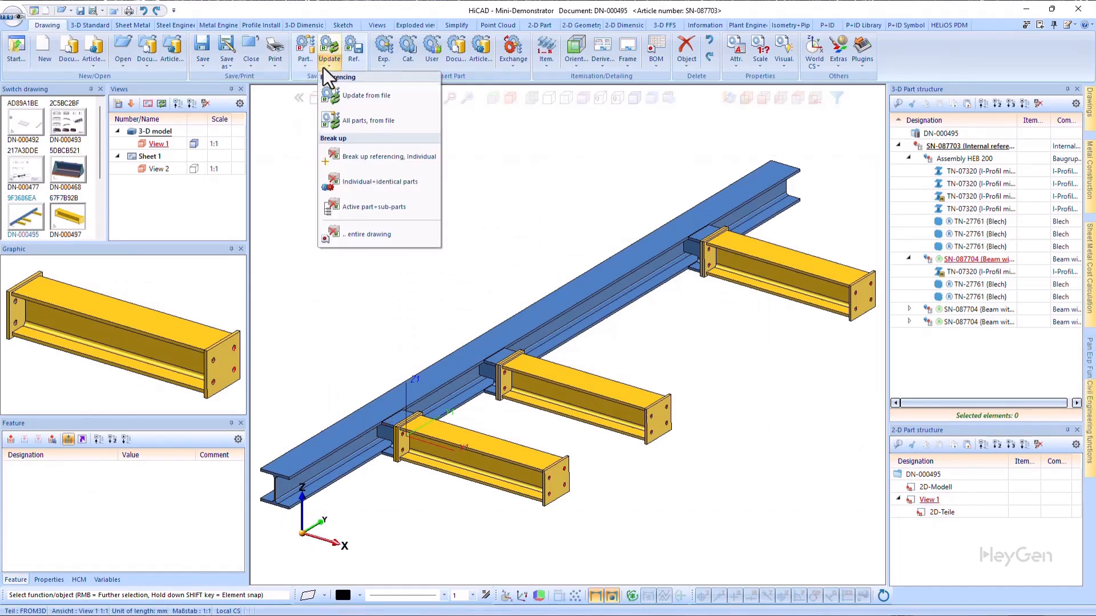
left_click(351, 96)
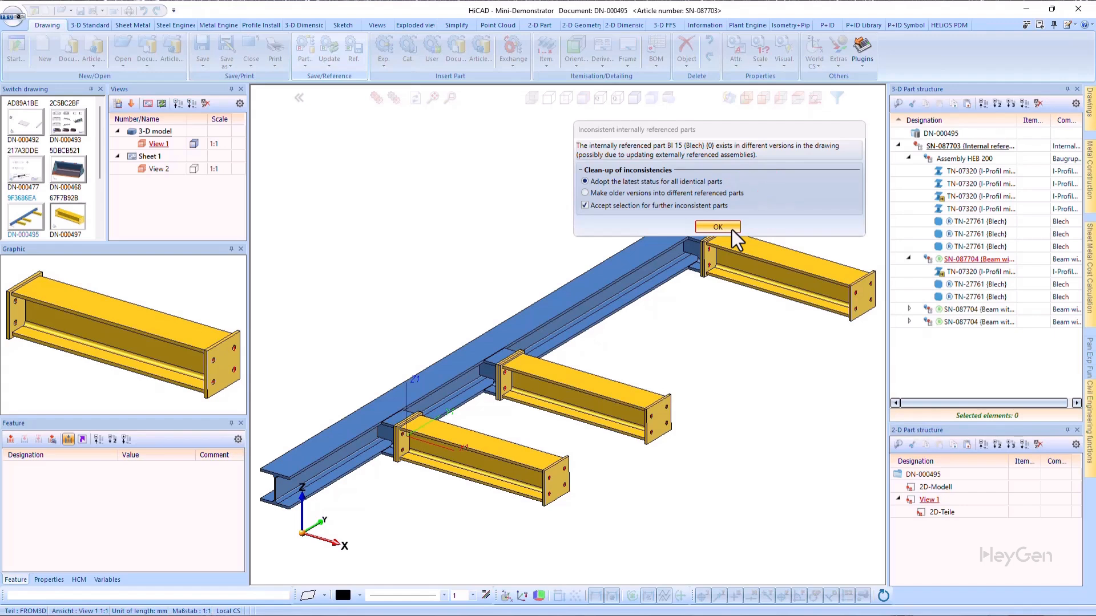
left_click(733, 230)
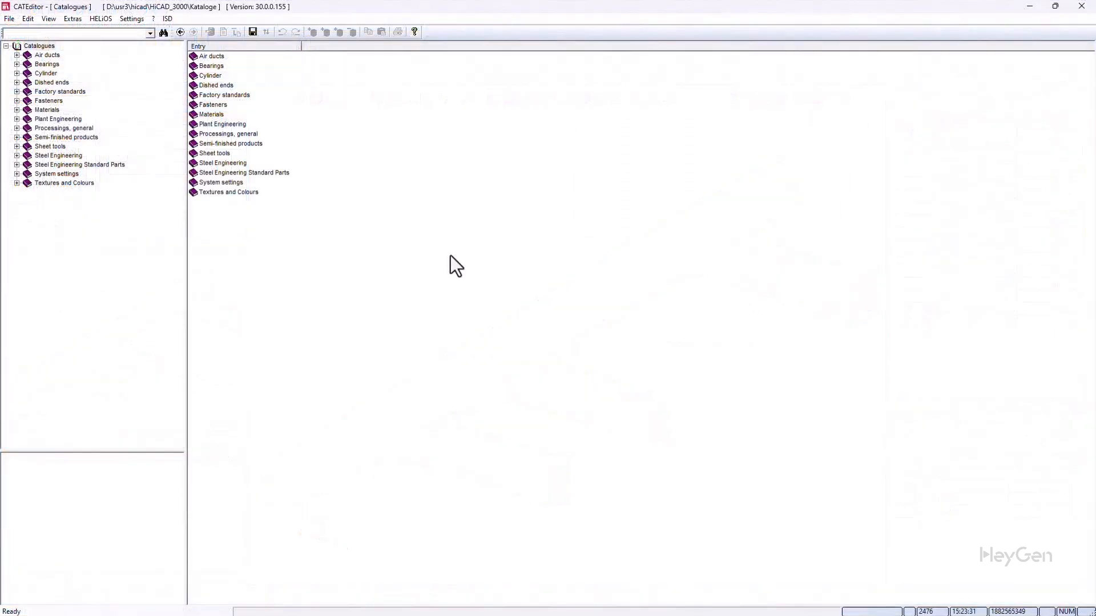
In the CATEditor, start a new table for the Sheets catalogue under Factory standards
double_click(70, 93)
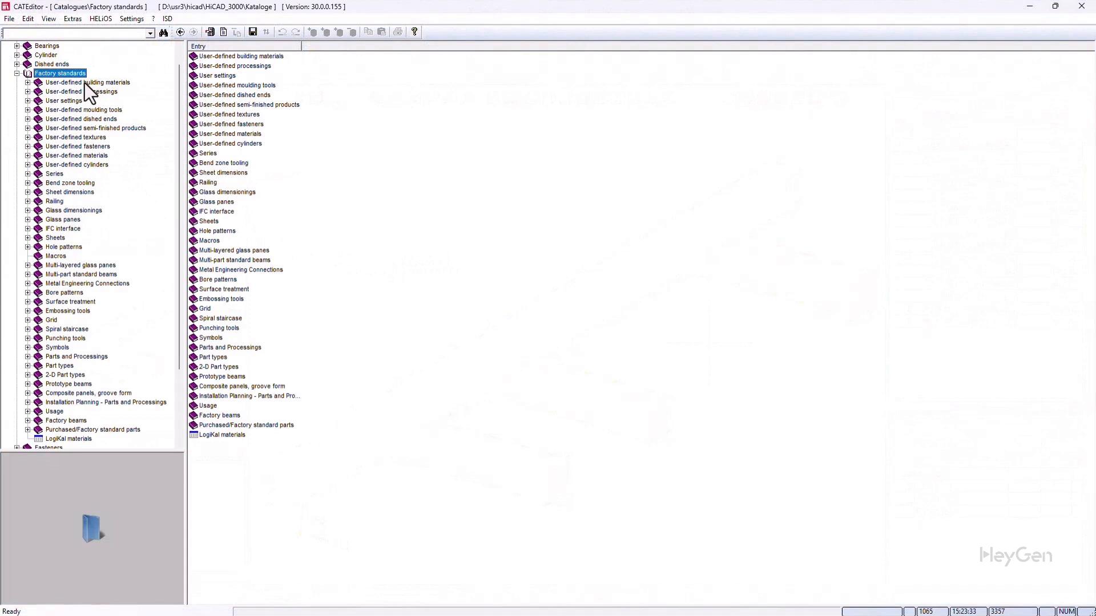
double_click(56, 237)
right_click(55, 237)
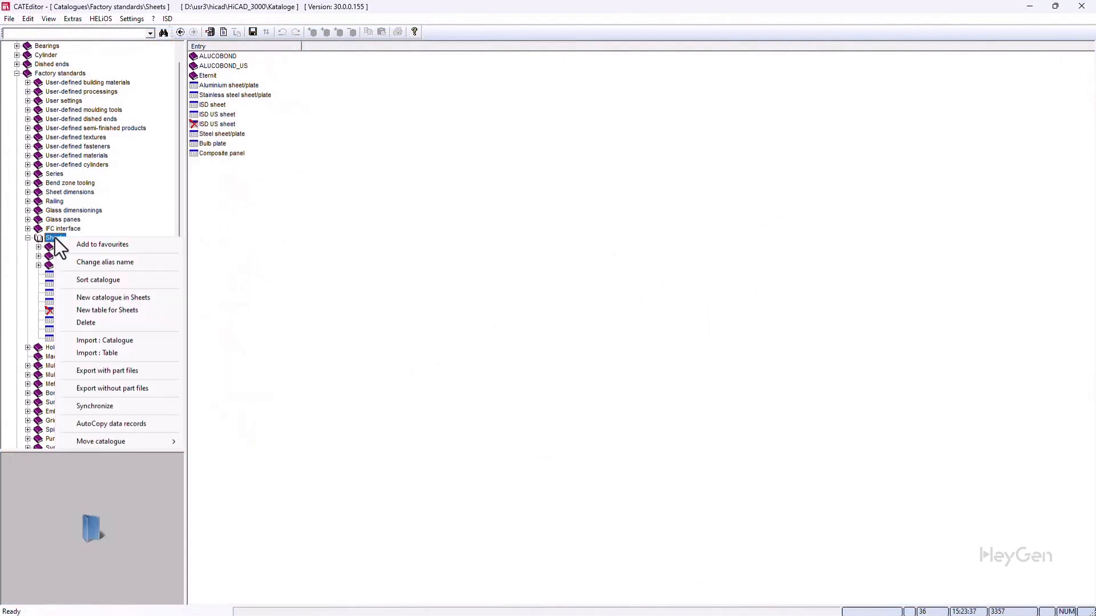
left_click(99, 311)
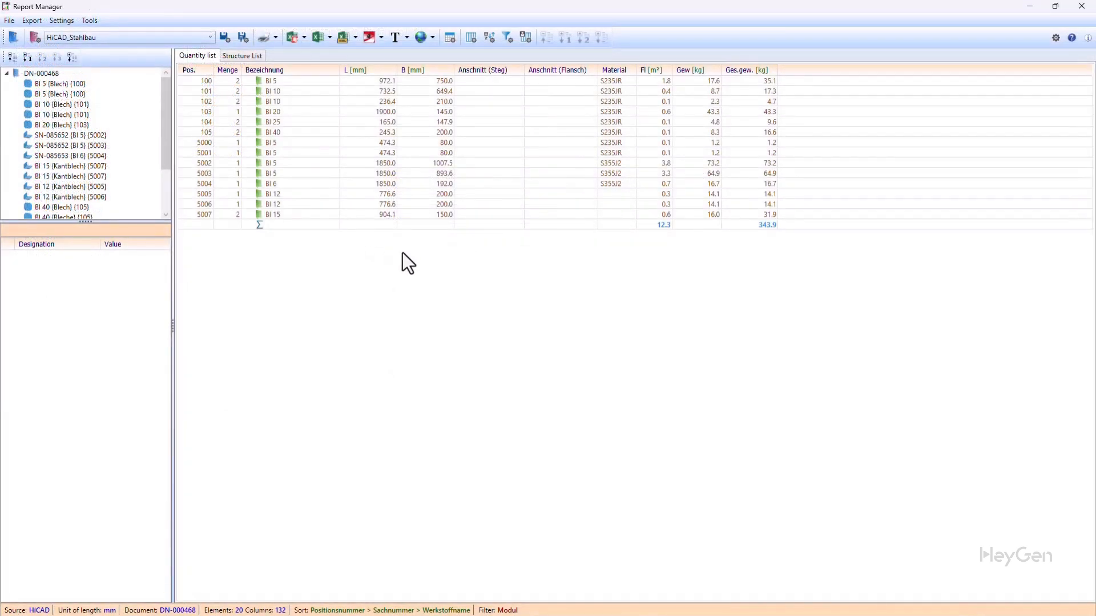
In the Report Manager, open the HTML export settings and set the column header background to cyan
left_click(433, 36)
left_click(450, 55)
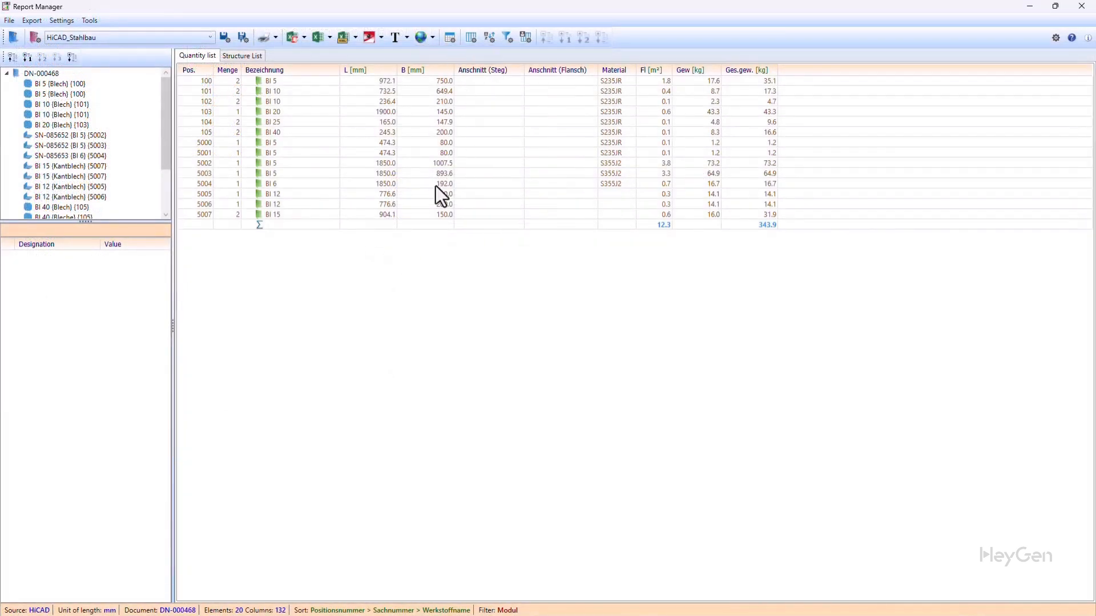
left_click(620, 310)
left_click(490, 190)
left_click(441, 319)
Set the odd rows' background to white and the even rows' to grey, and export the list to HTML
left_click(619, 323)
left_click(534, 241)
left_click(442, 319)
left_click(619, 340)
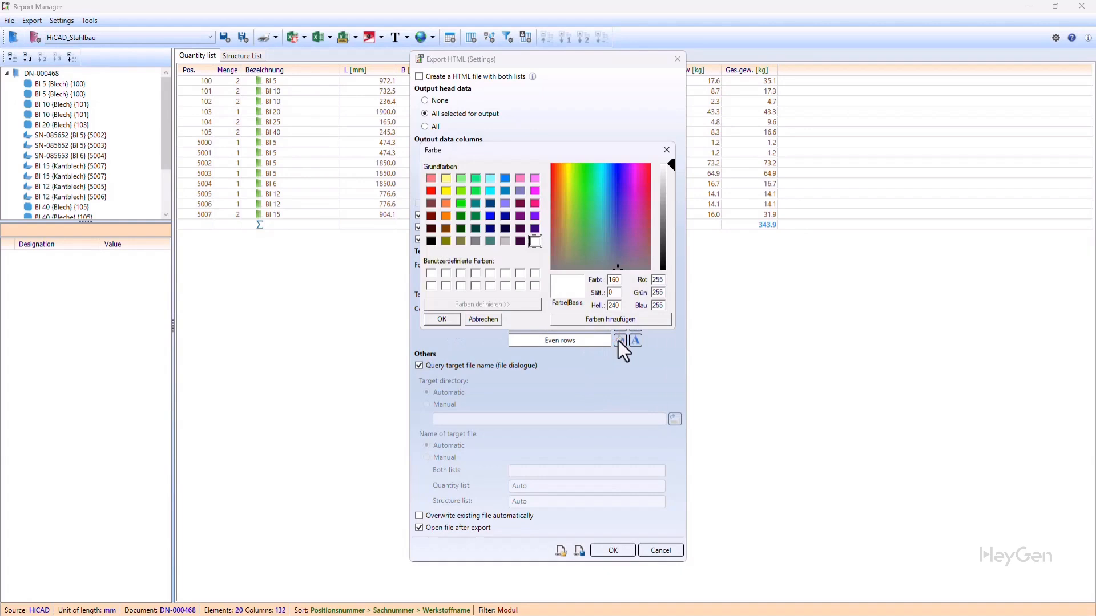
left_click(506, 241)
left_click(443, 319)
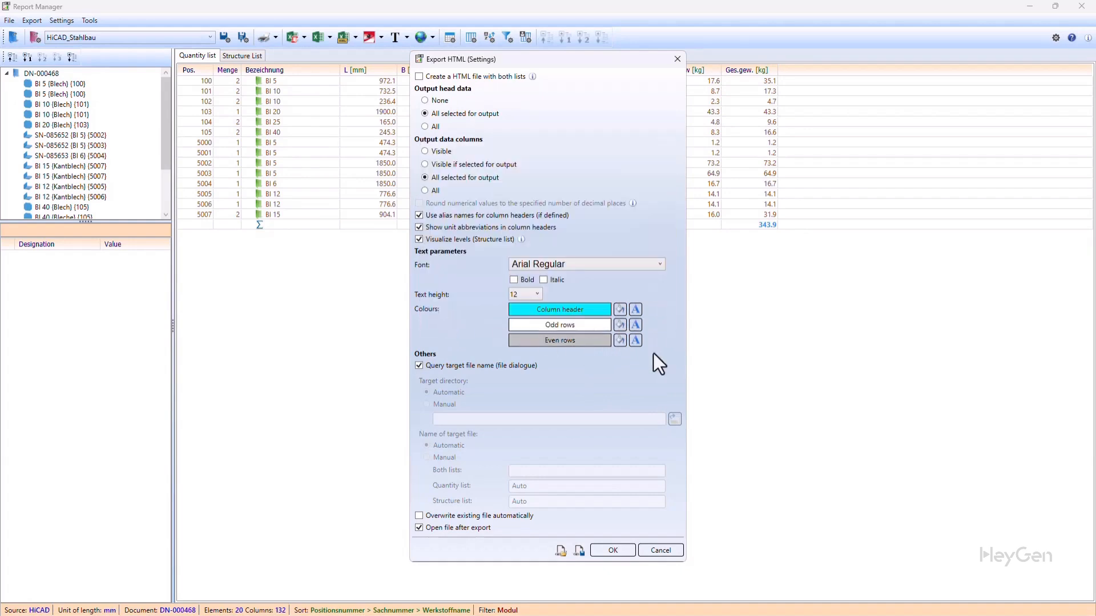
left_click(618, 549)
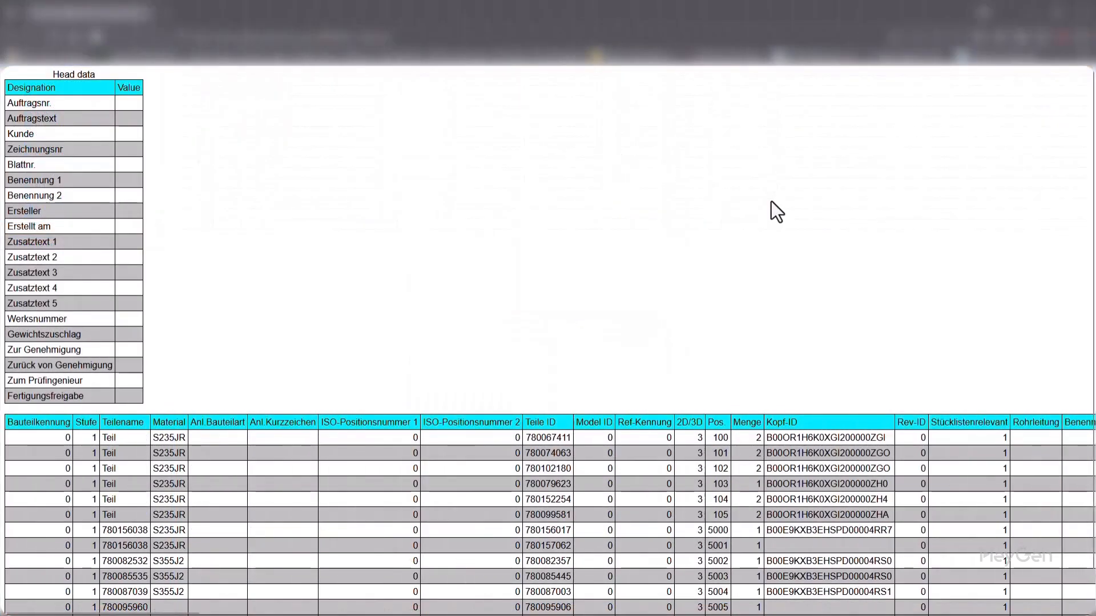